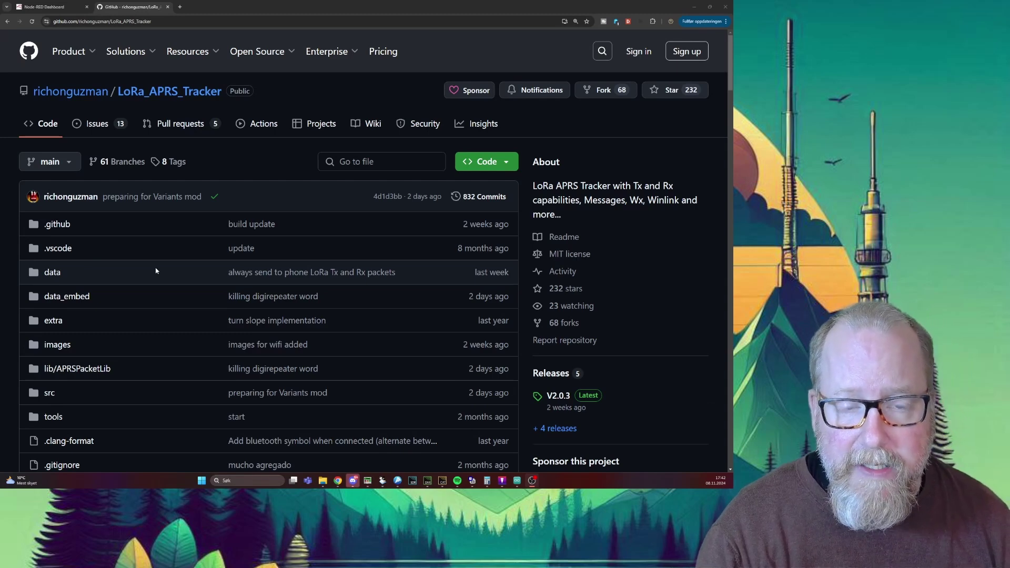
scroll(156, 271, down, 2)
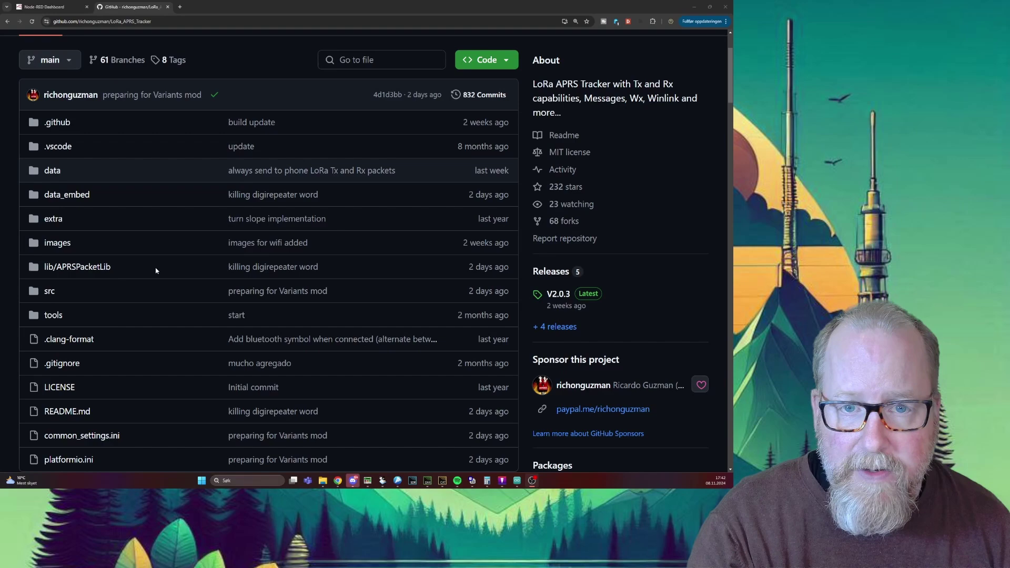
scroll(200, 269, down, 1)
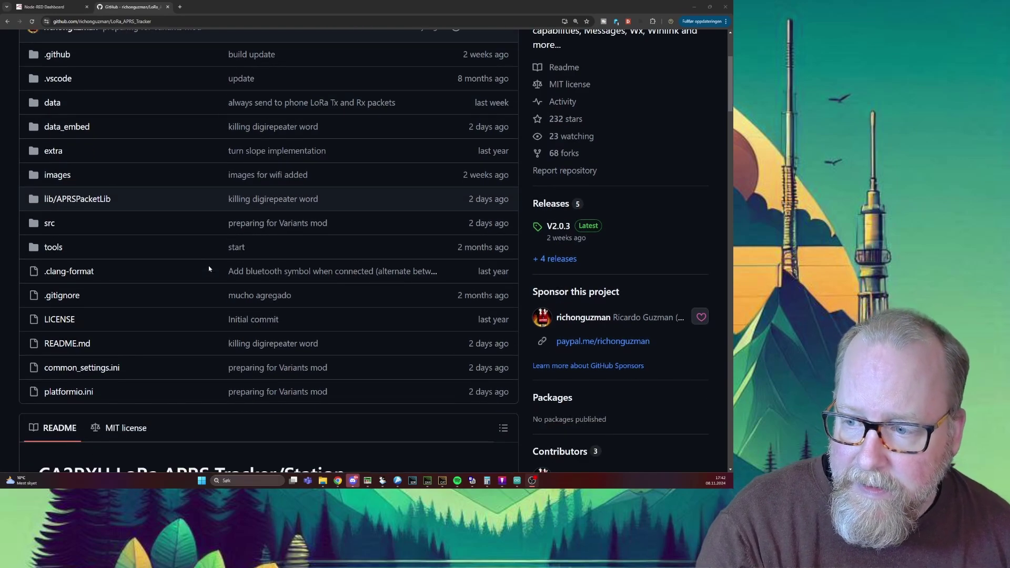
scroll(208, 269, down, 5)
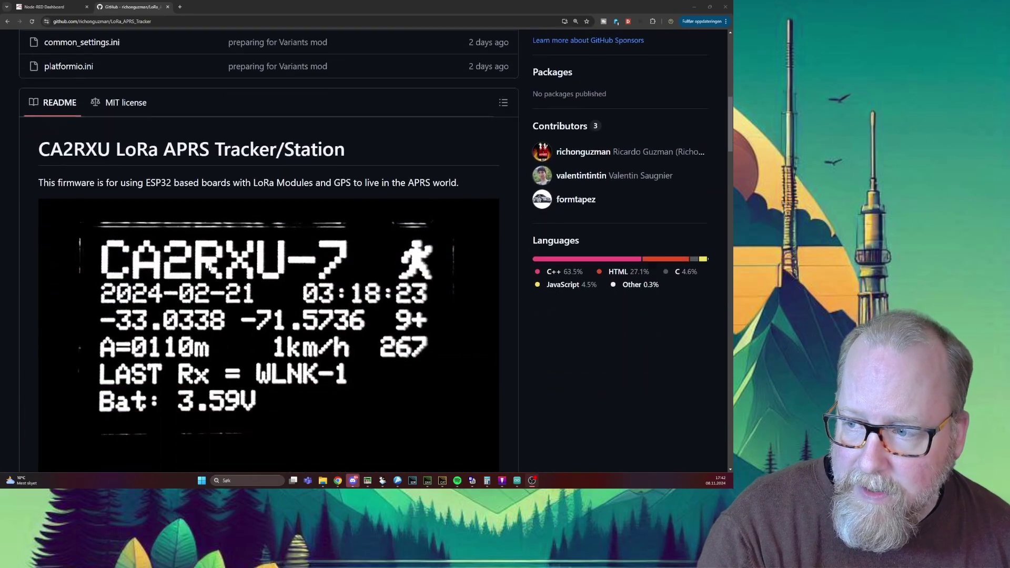
scroll(209, 269, down, 5)
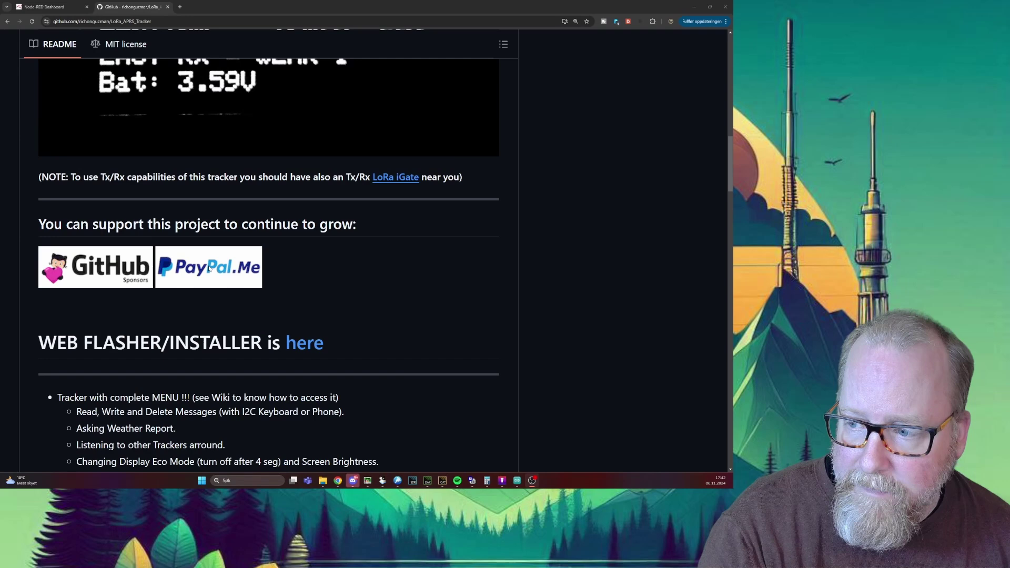
scroll(209, 268, down, 1)
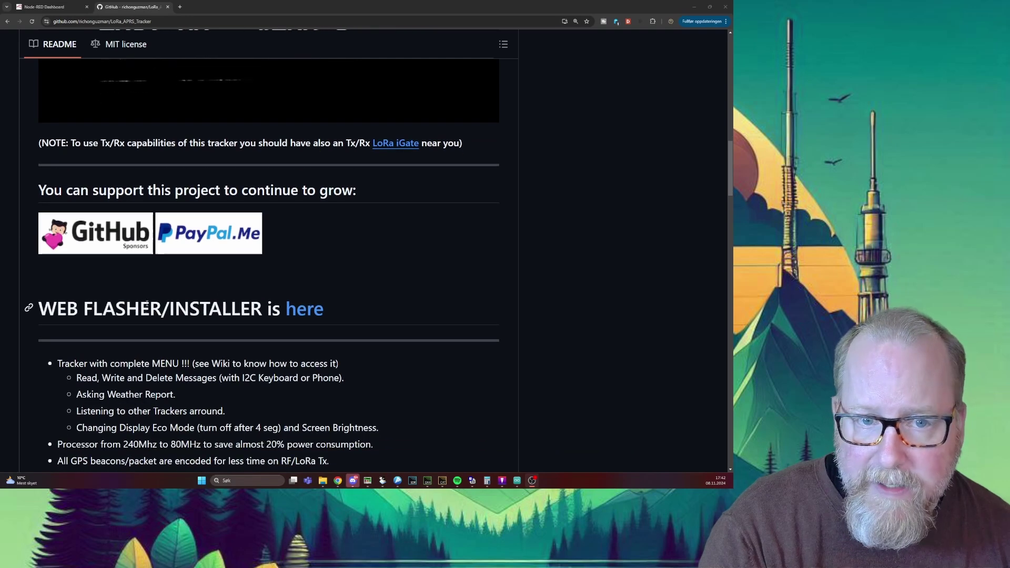
Open the web flasher page and keep the 'First flash or Factory reset (web_factory.bin)' firmware type
click(302, 309)
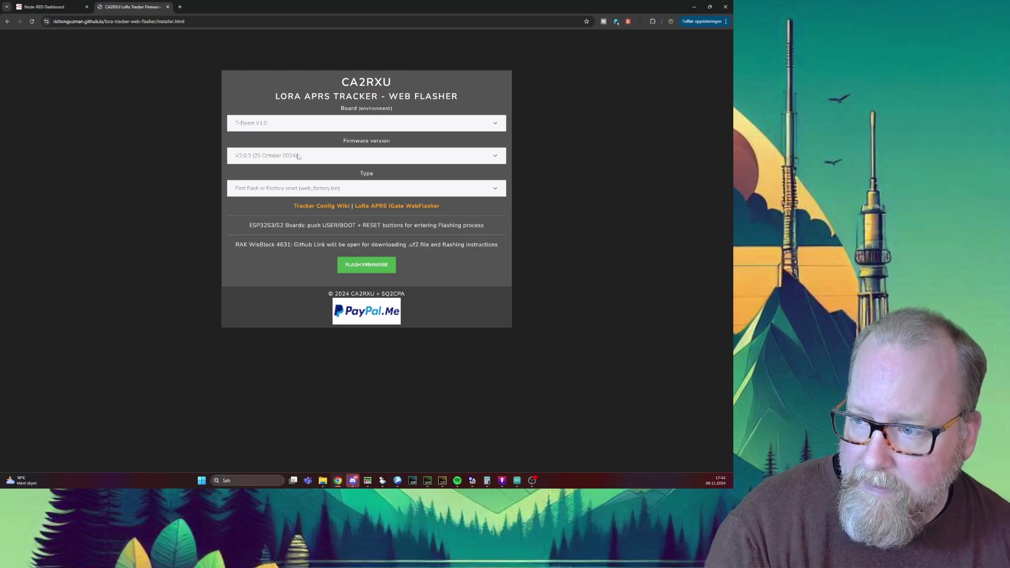
click(302, 193)
click(301, 193)
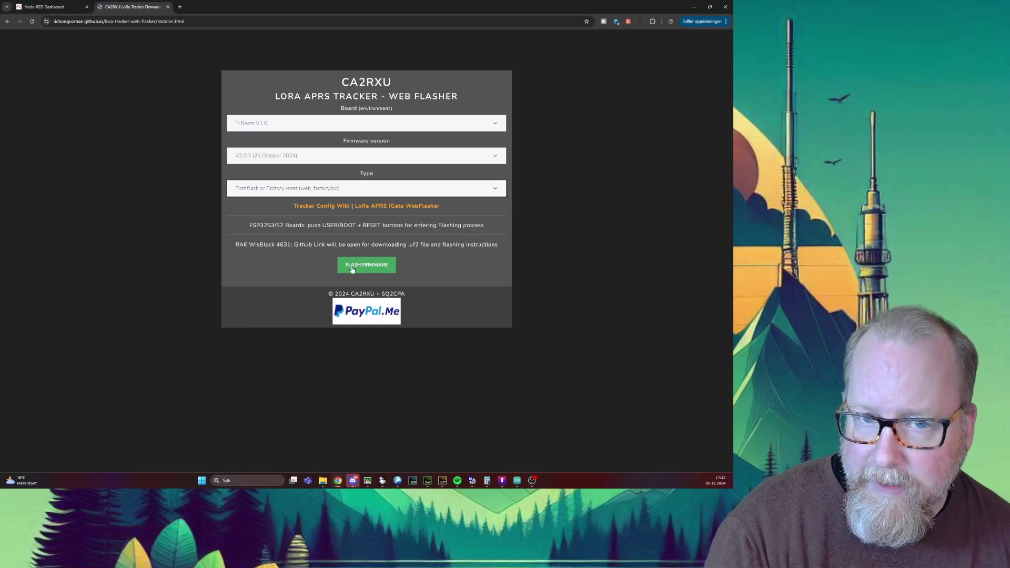
click(353, 268)
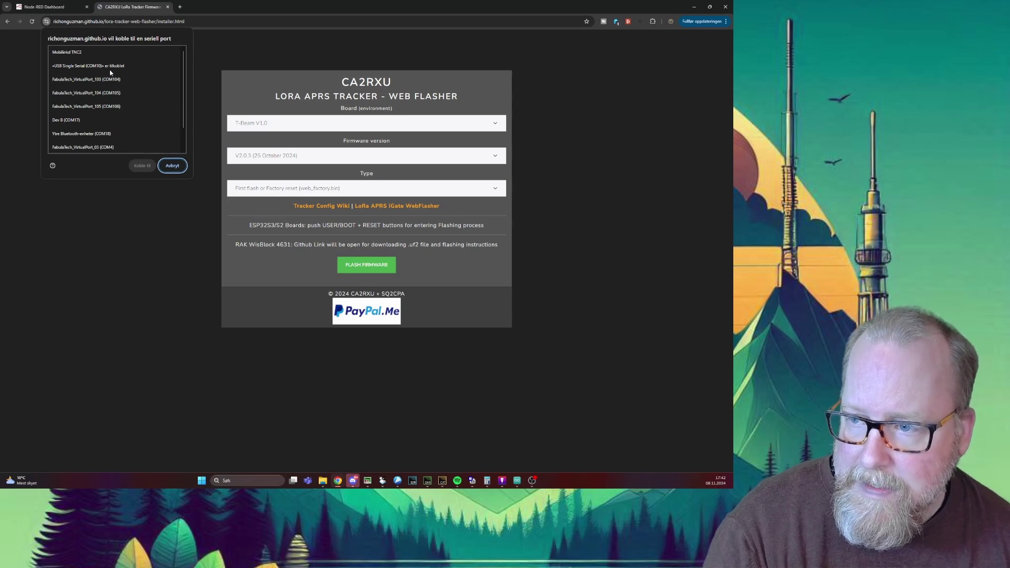
scroll(99, 100, down, 1)
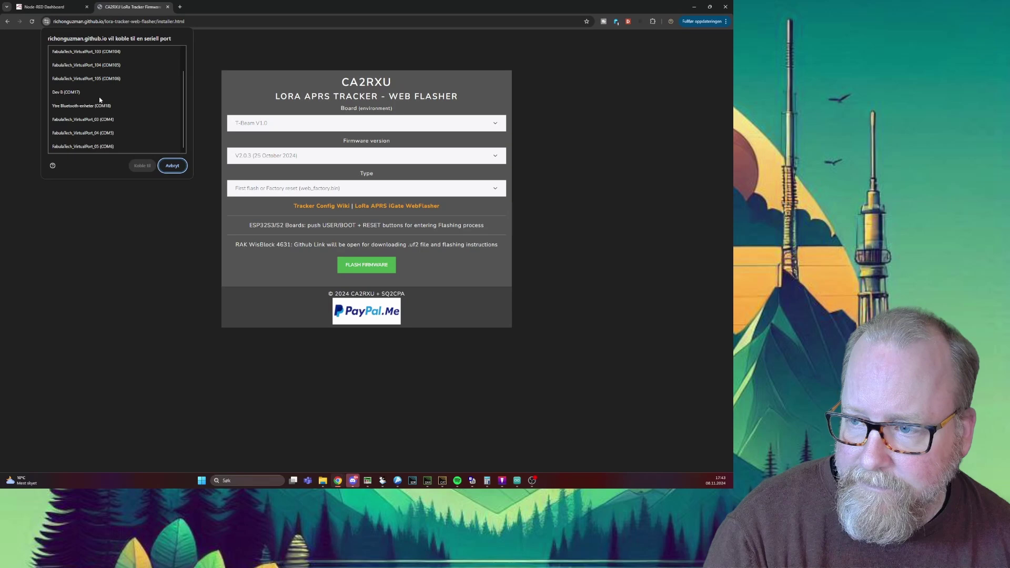
scroll(99, 99, up, 1)
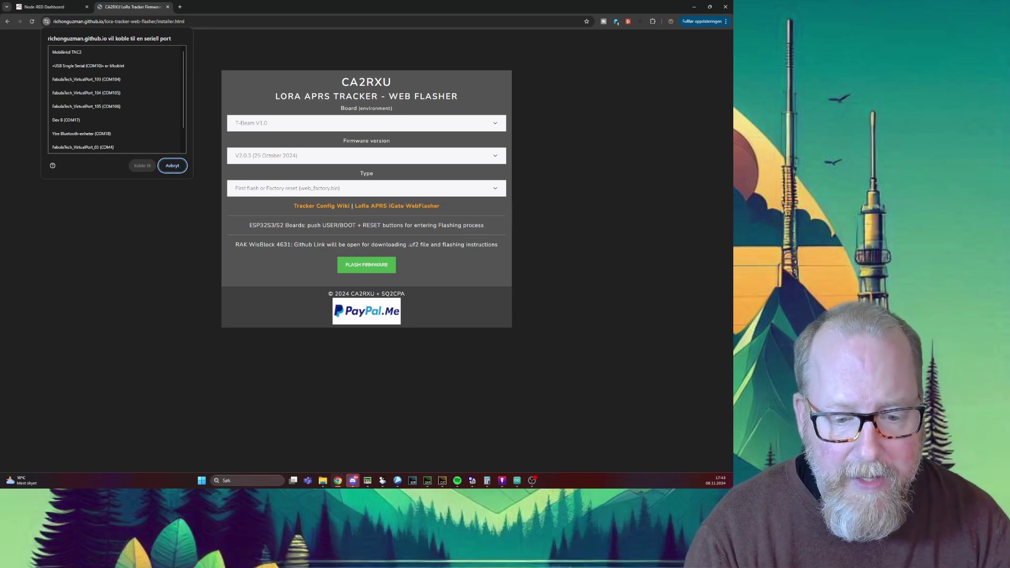
key(Escape)
right_click(200, 484)
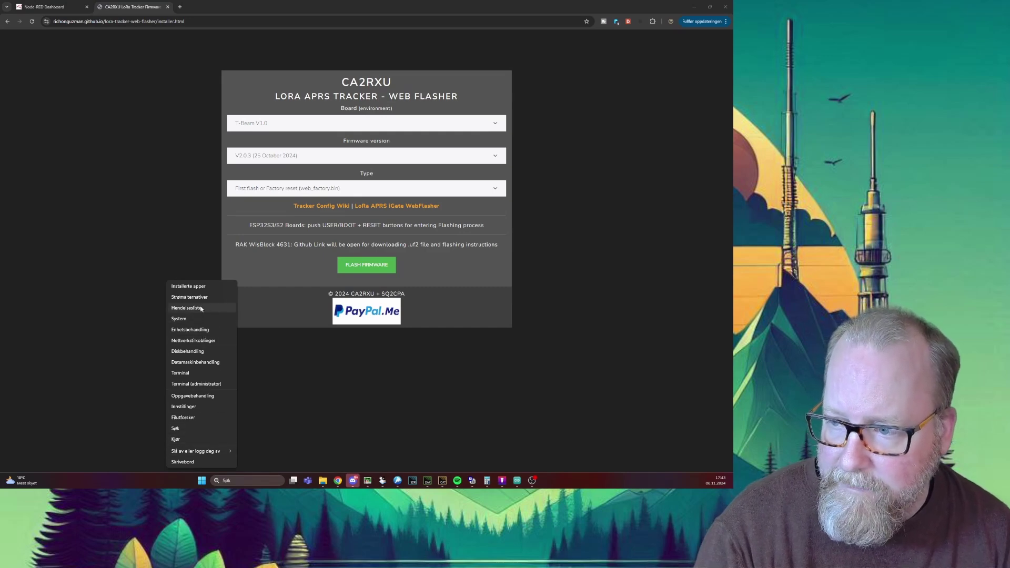
click(190, 329)
drag(74, 146, 213, 158)
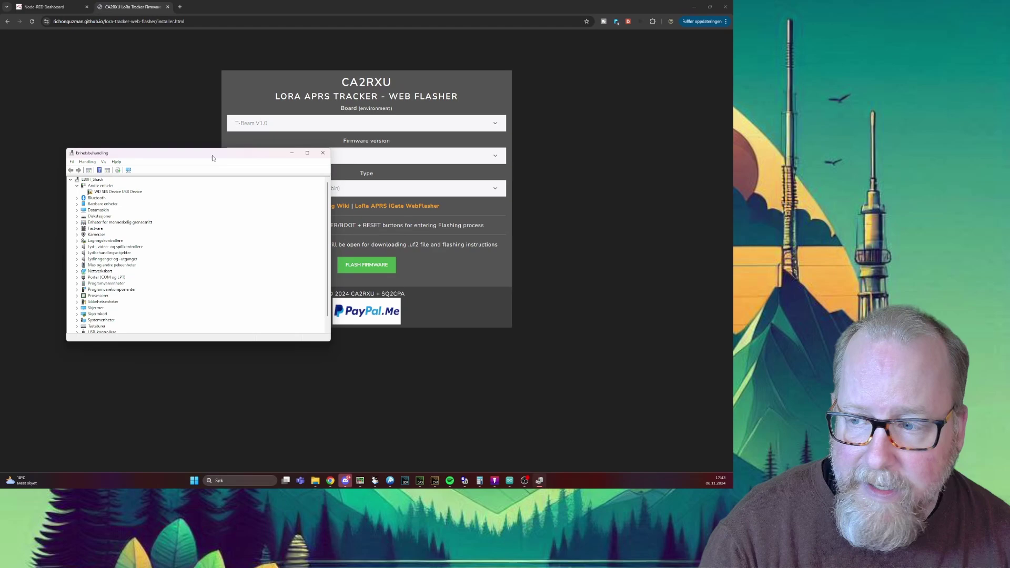
click(76, 277)
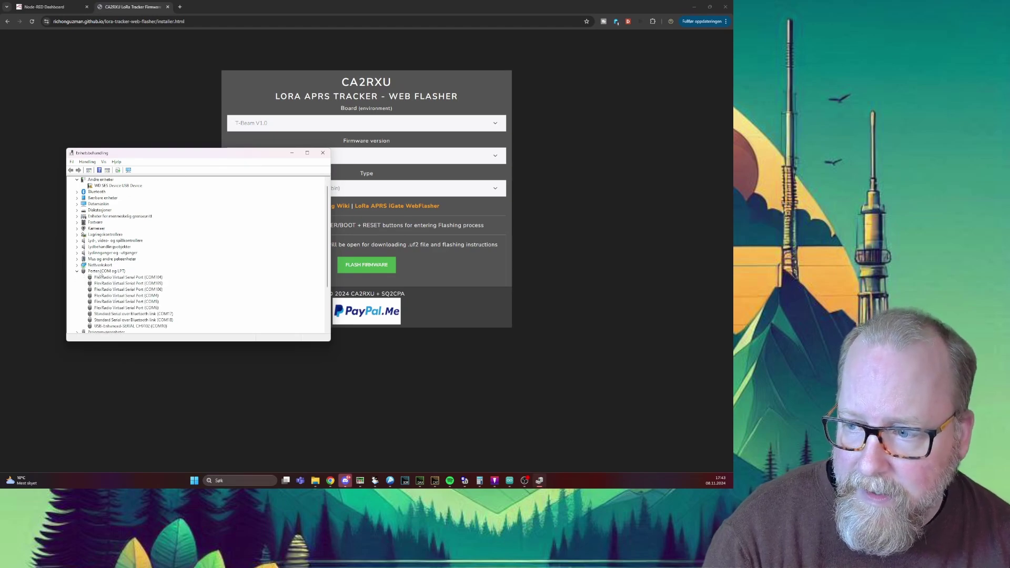
scroll(114, 270, down, 2)
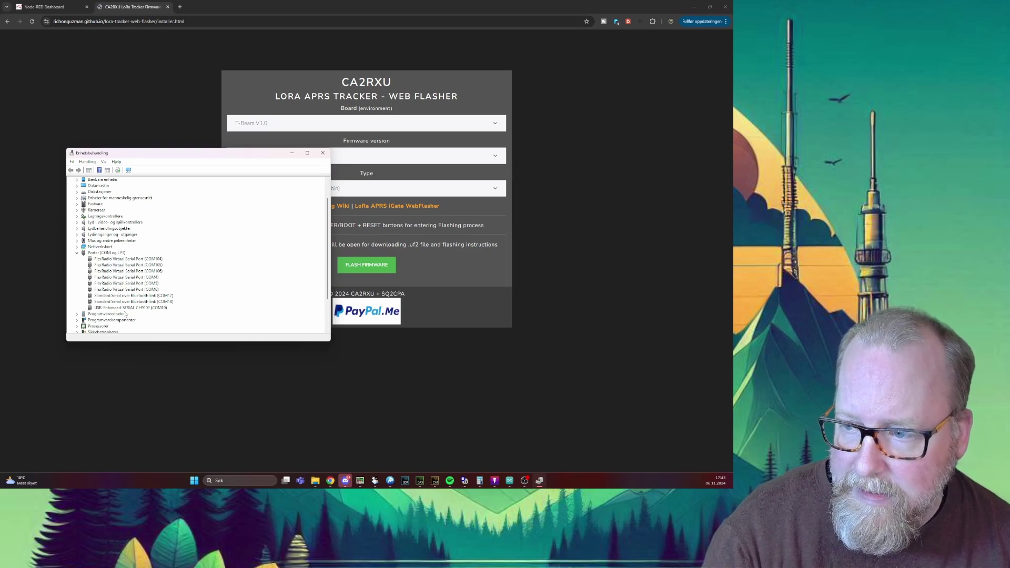
click(151, 309)
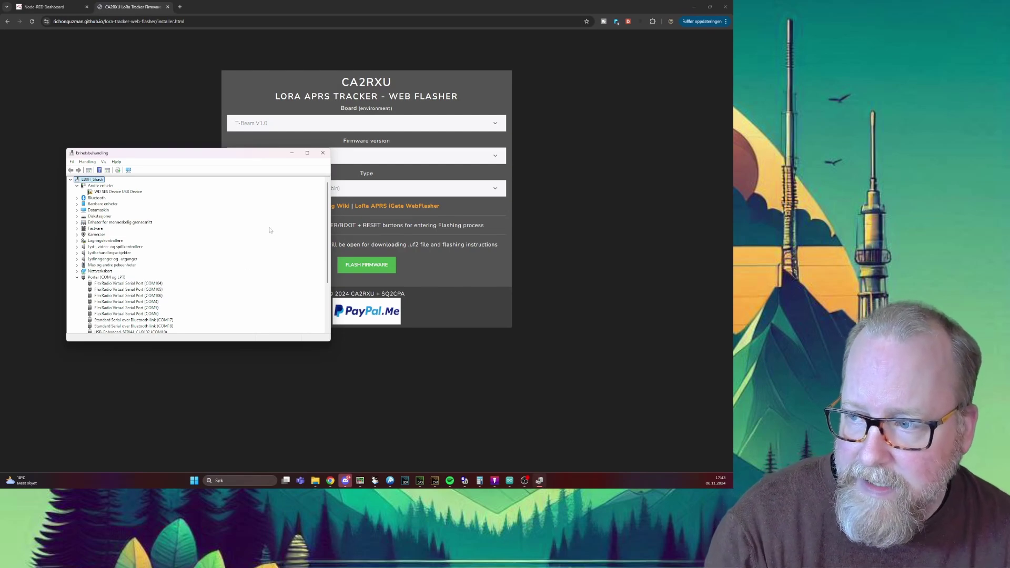
click(322, 152)
Start flashing and connect to the USB Single Serial port on COM10
click(357, 264)
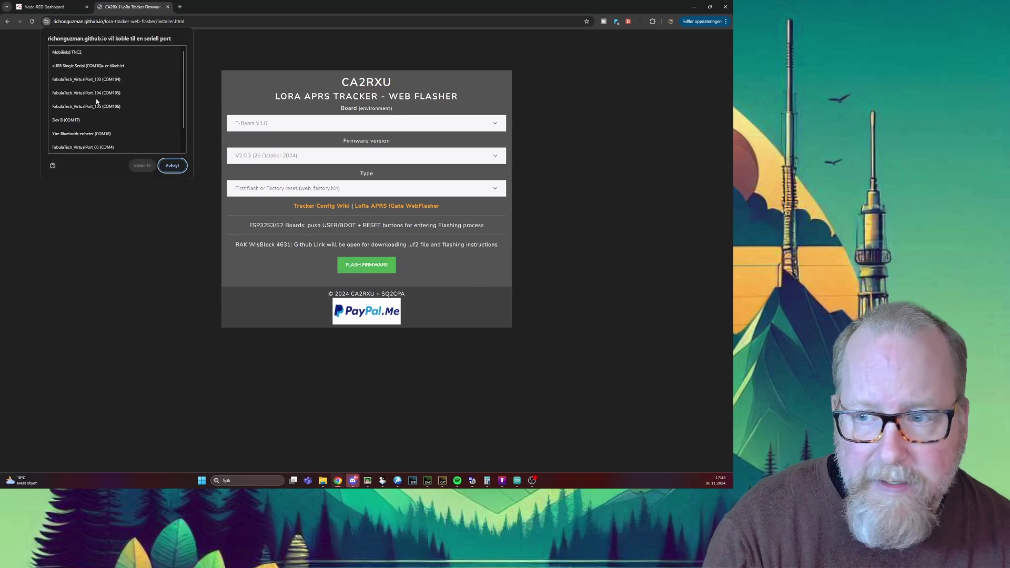
click(102, 66)
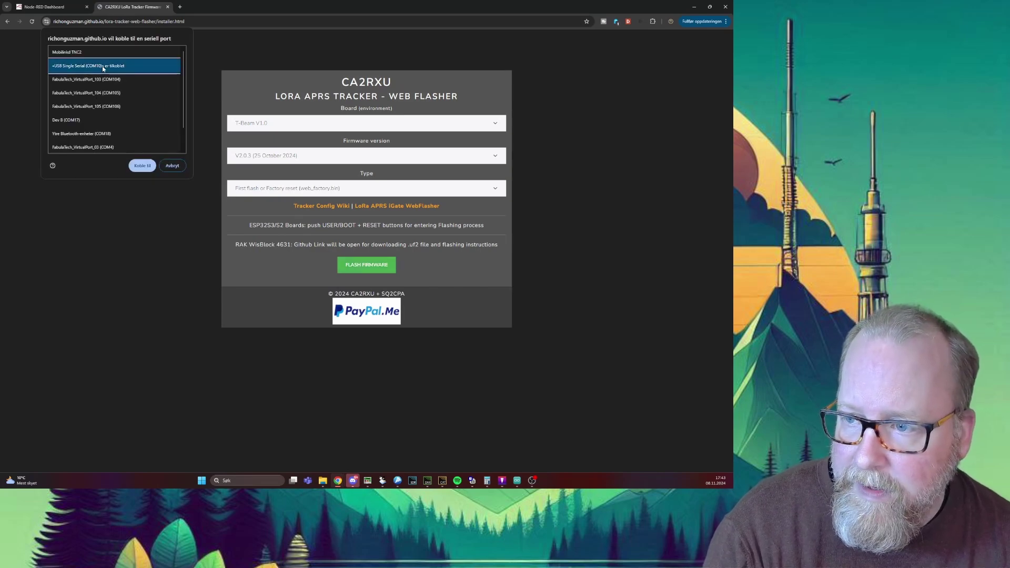
click(143, 166)
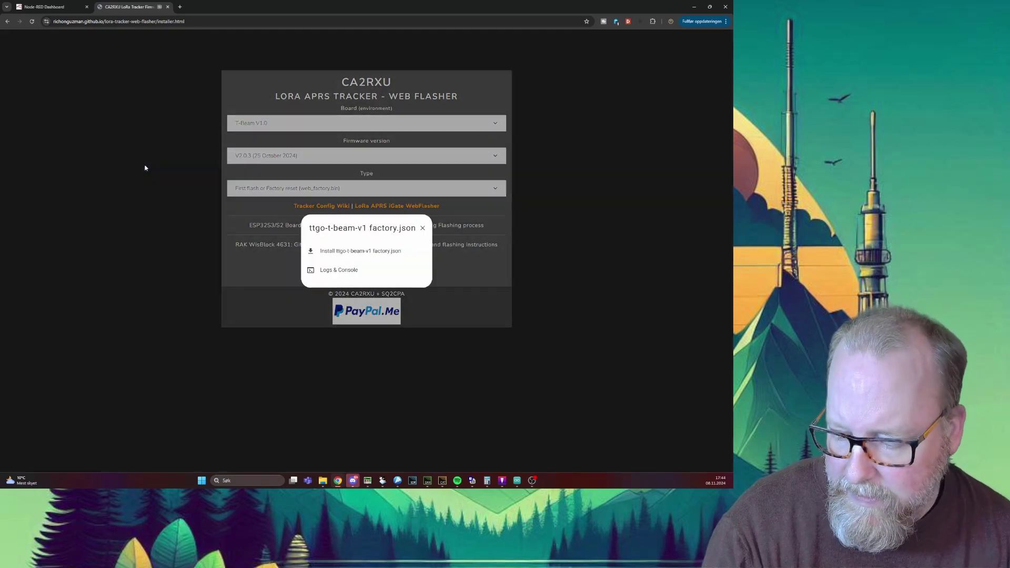
Install the ttgo-t-beam-v1 factory firmware with Erase device ticked
click(344, 256)
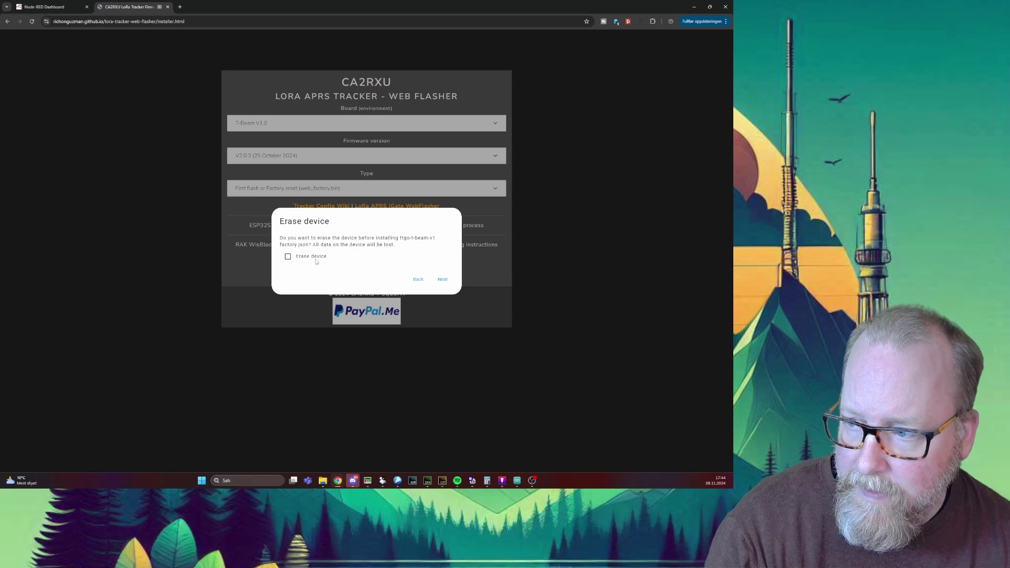
click(287, 256)
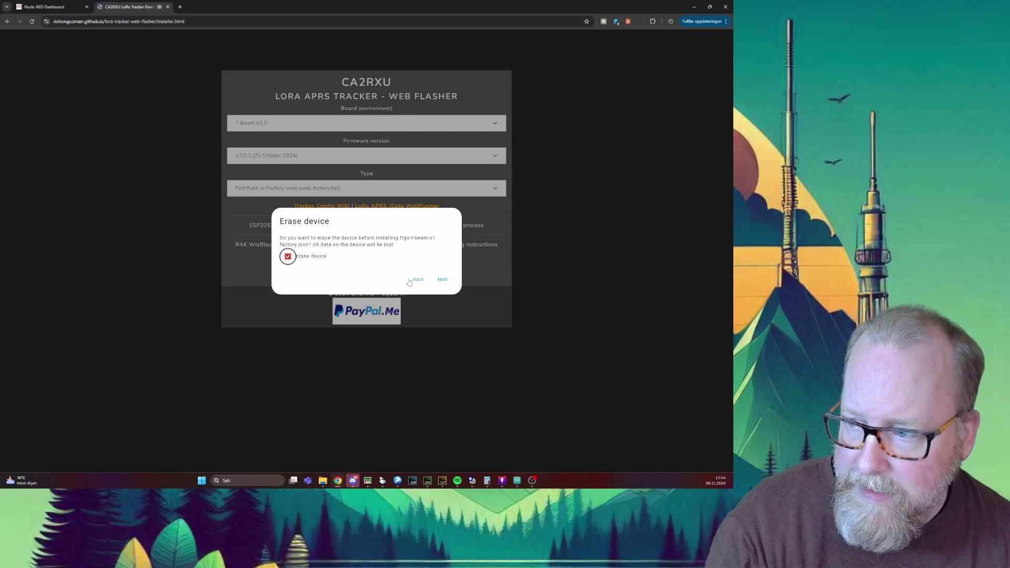
click(442, 281)
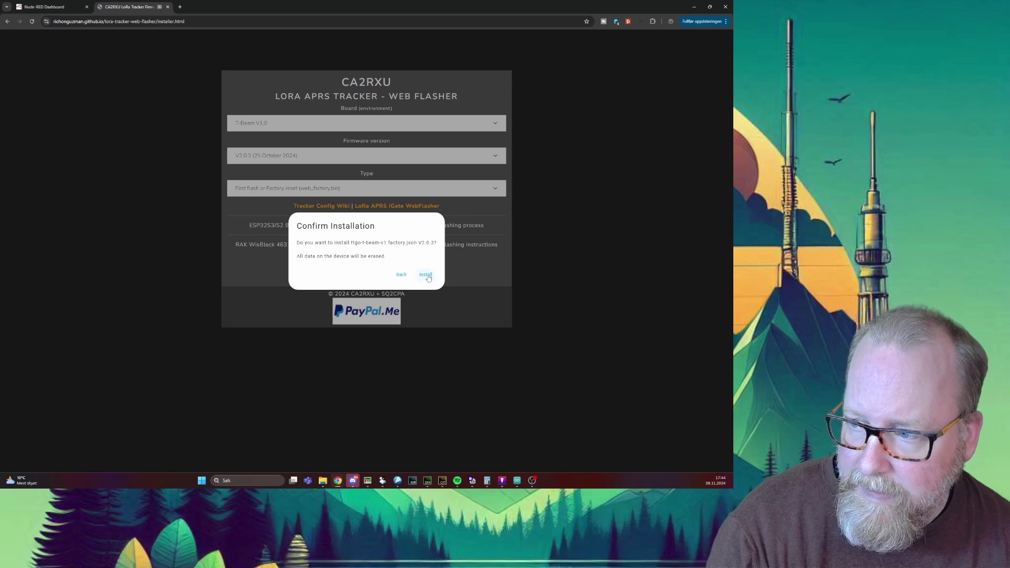
click(427, 275)
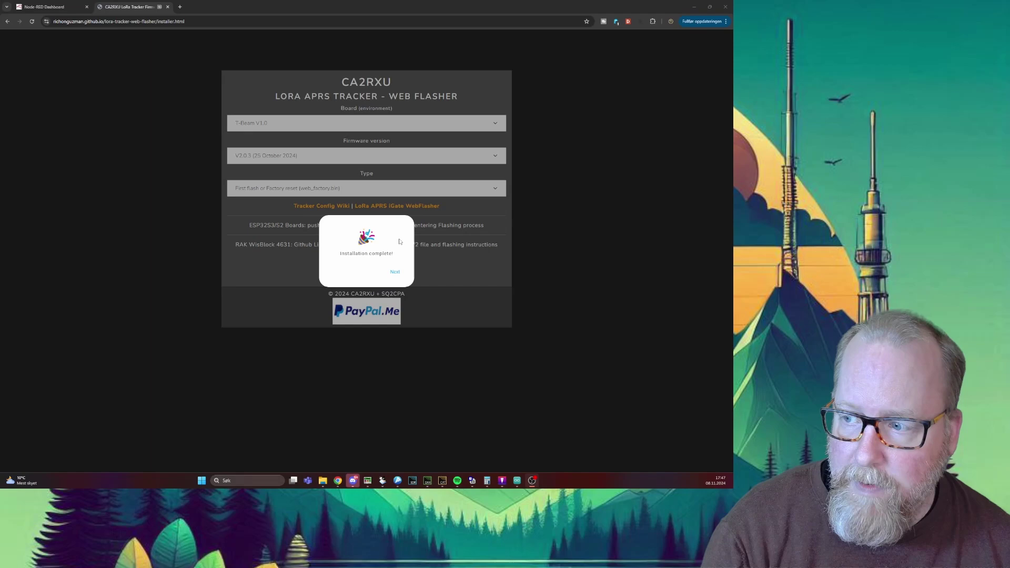
Acknowledge 'Installation complete!' and close the install dialog, returning to the flasher page
click(395, 271)
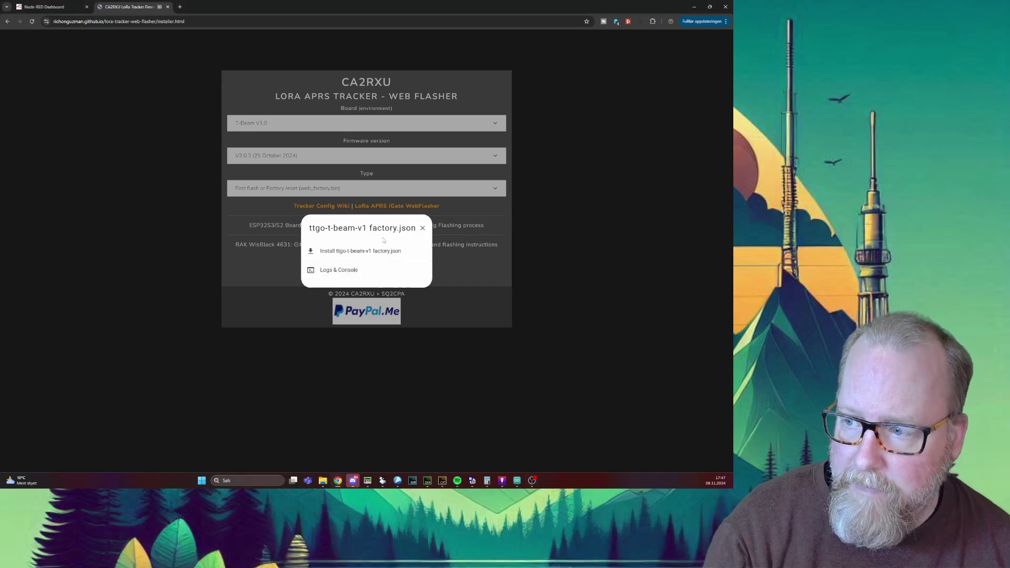
click(421, 227)
click(116, 21)
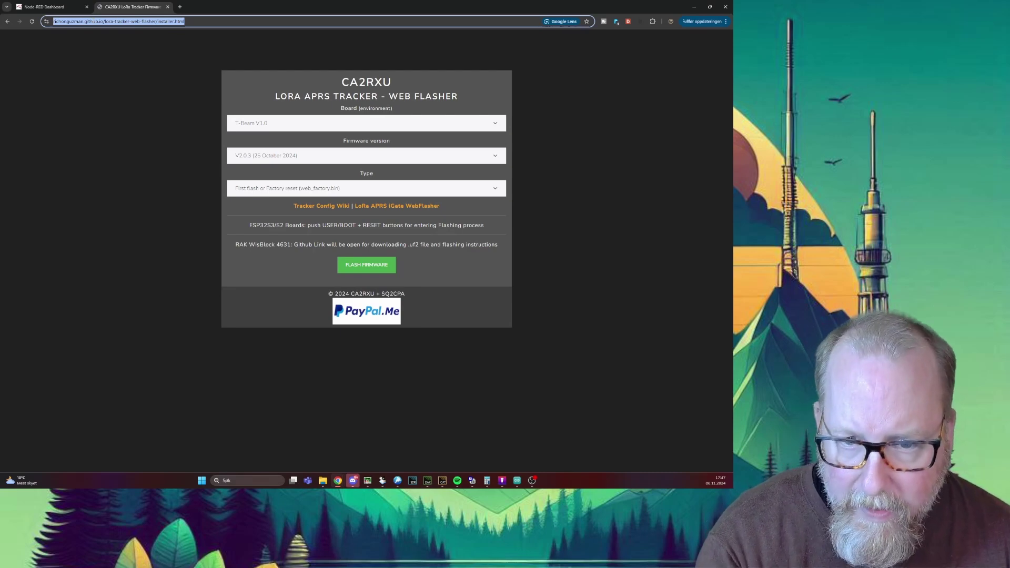
Try local addresses such as 192.168.1.4, then start entering the tracker's address
text(192)
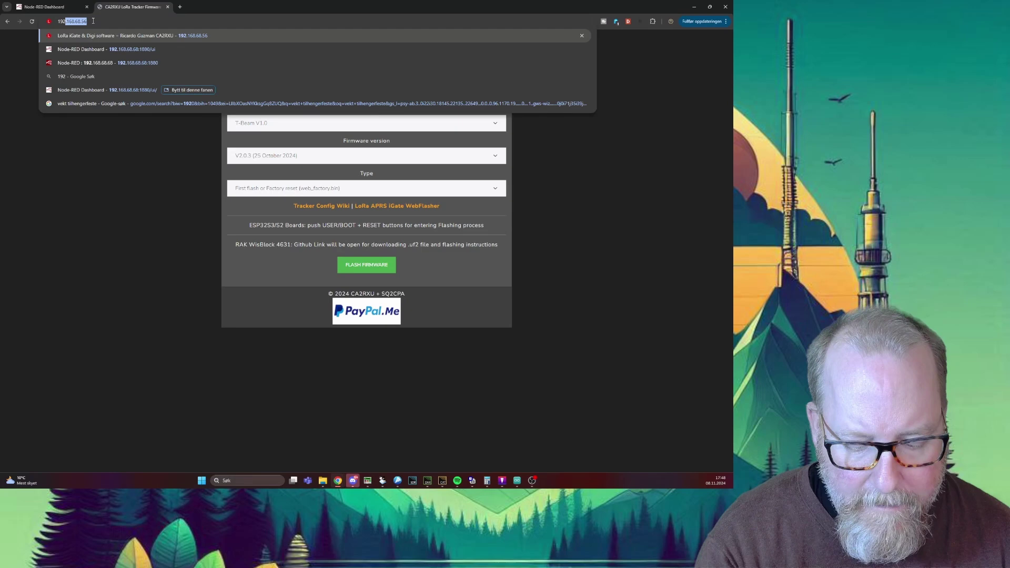
text(.168)
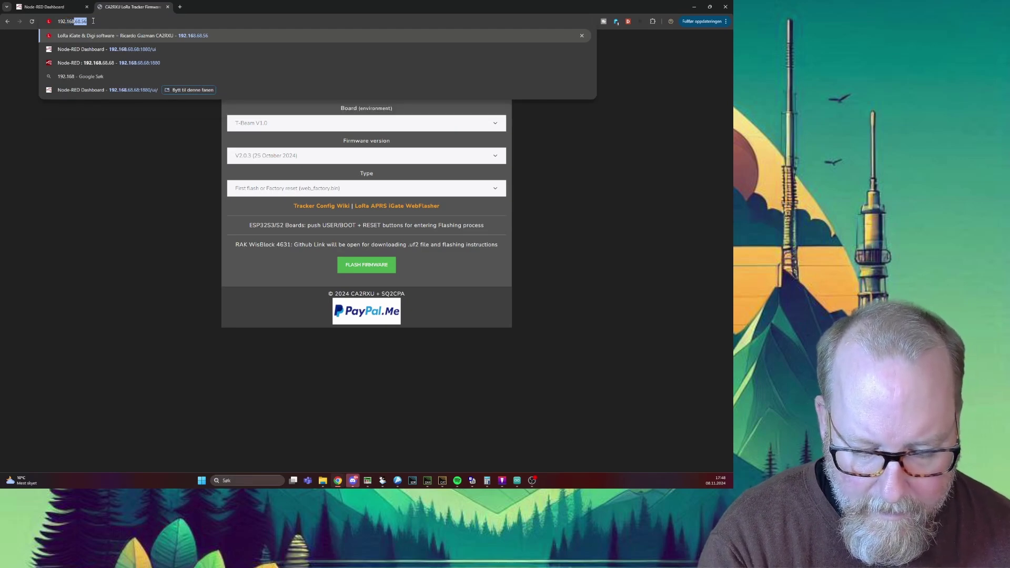
key(Return)
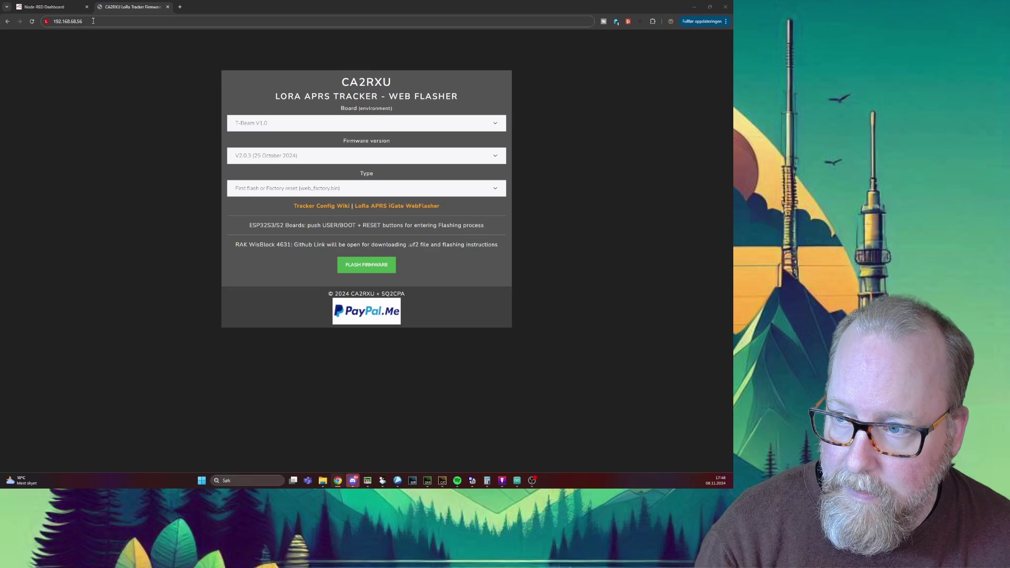
click(93, 21)
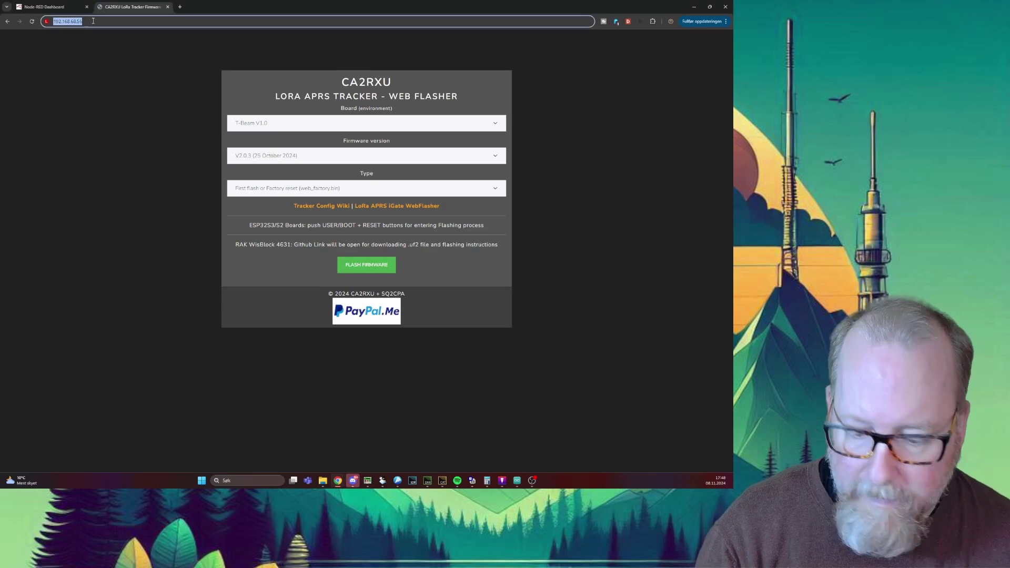
text(1)
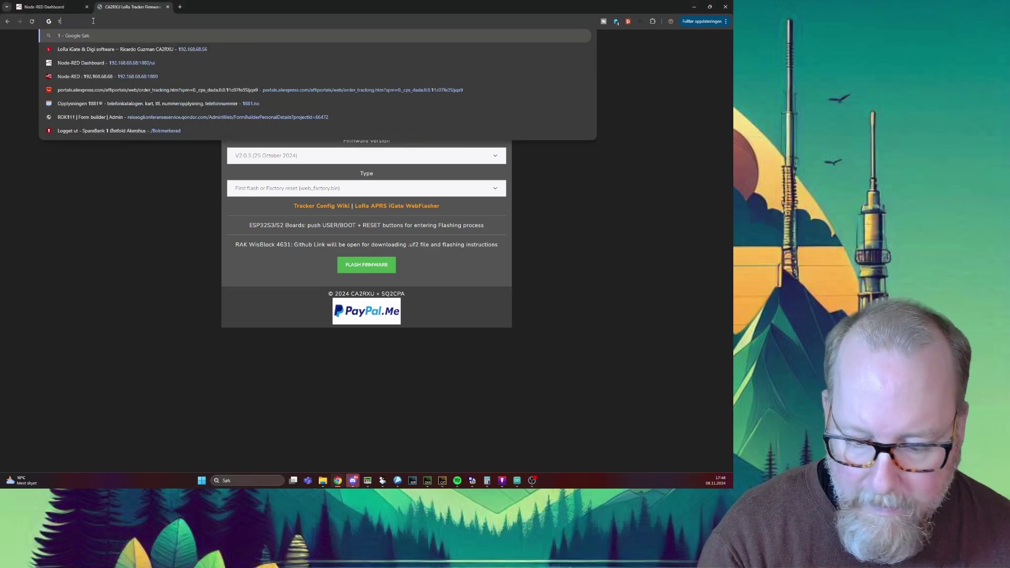
text(92)
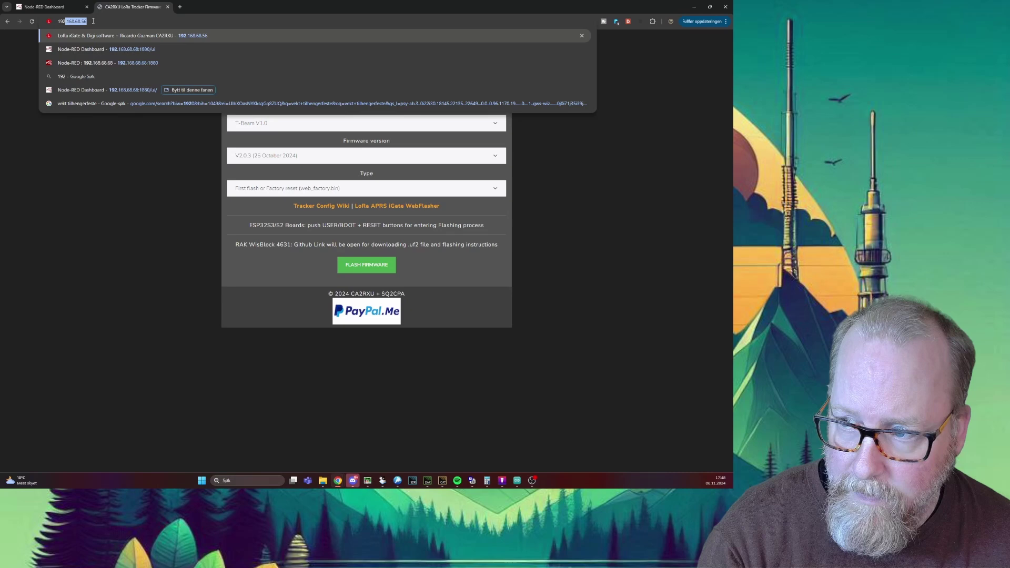
text(.1)
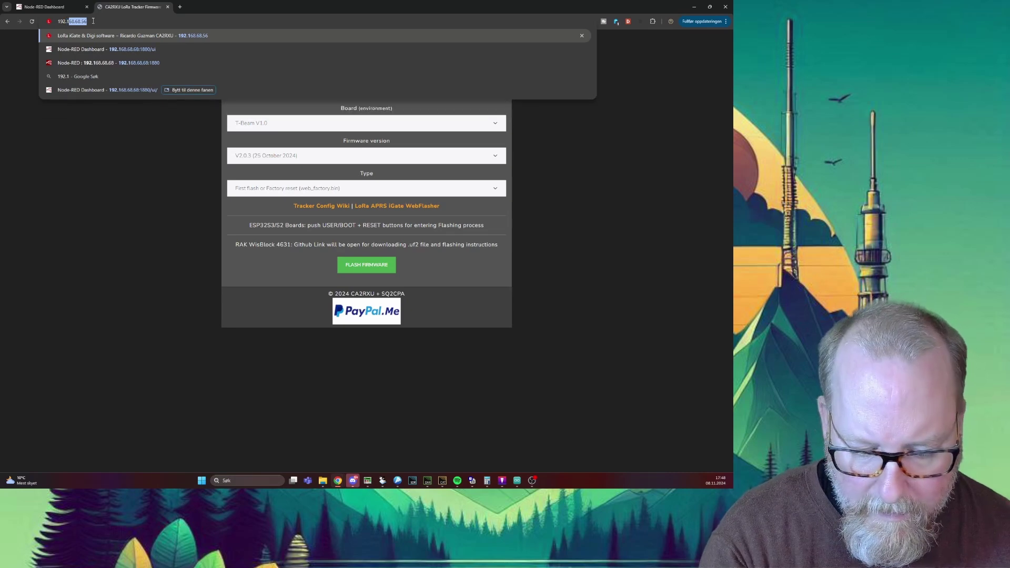
text(68.1.4)
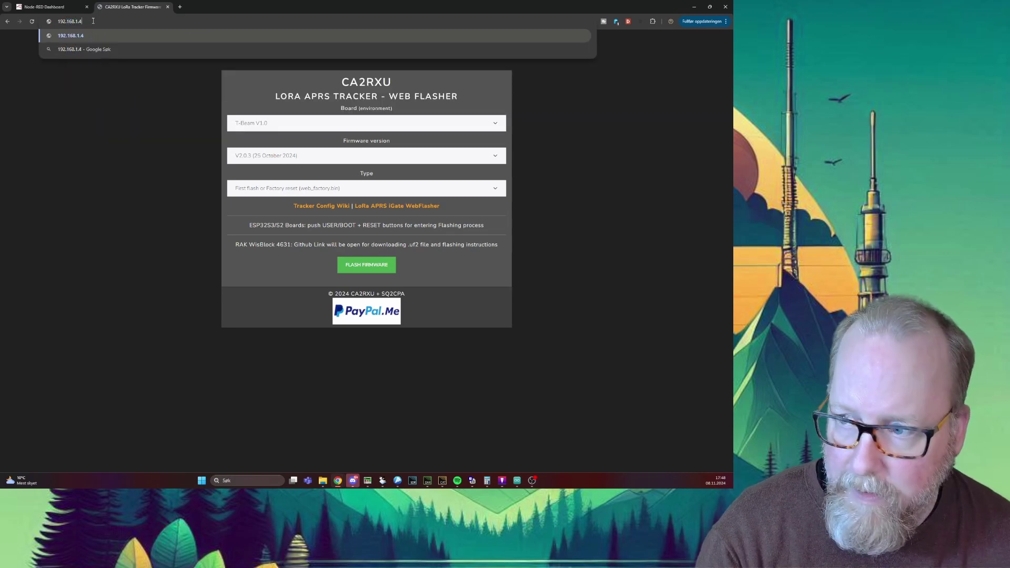
key(Return)
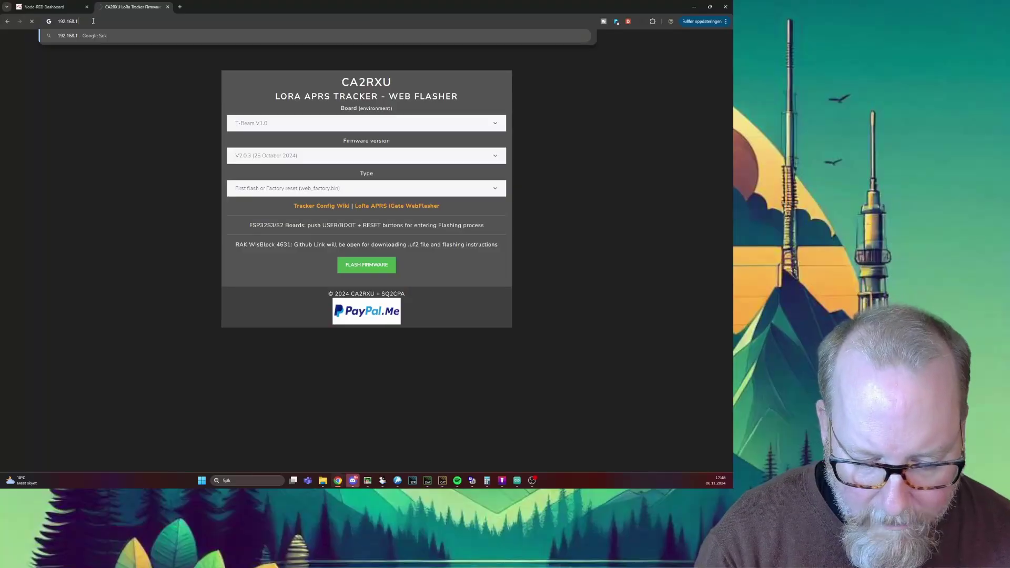
text(.41)
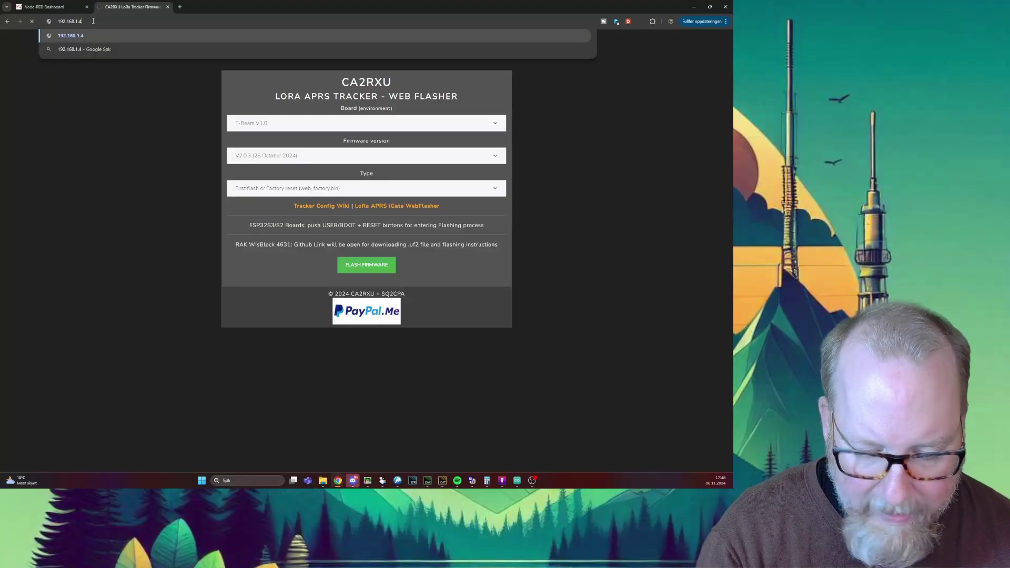
key(BackSpace)
key(BackSpace)
key(BackSpace)
key(BackSpace)
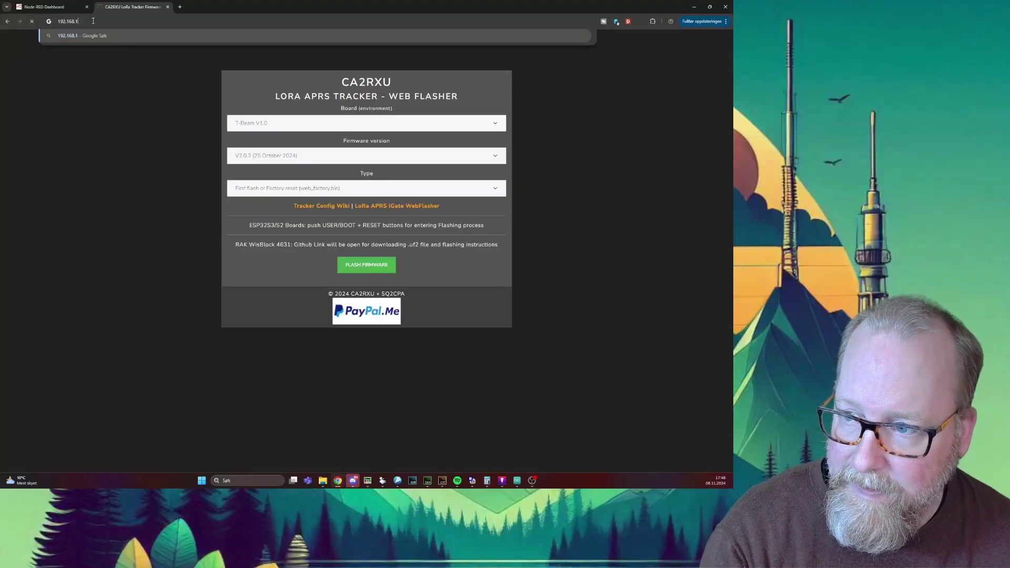
Load the tracker page at 192.168.4.1, zoom in twice, and select NOCALL in Callsign 1
text(4.1)
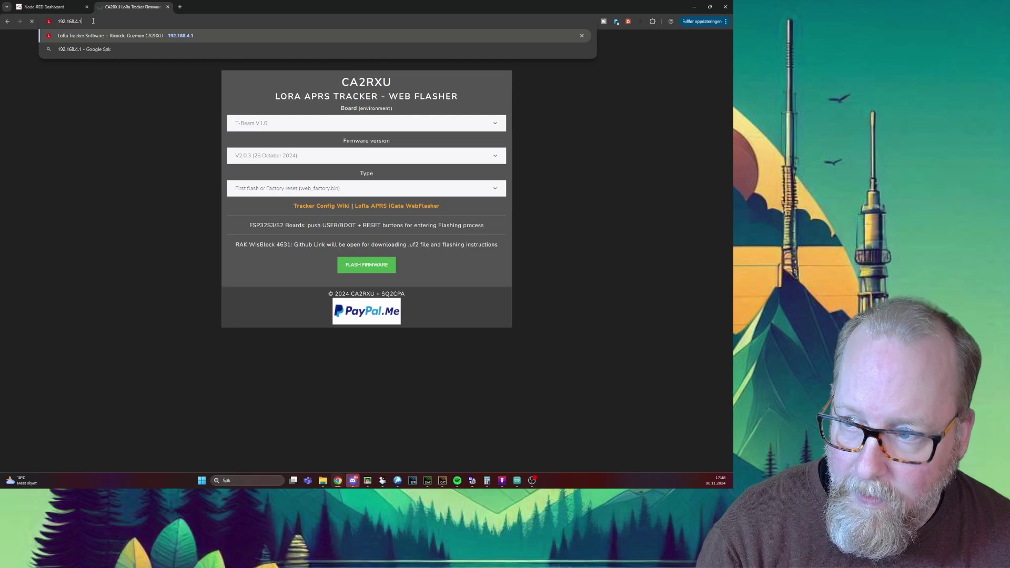
key(Return)
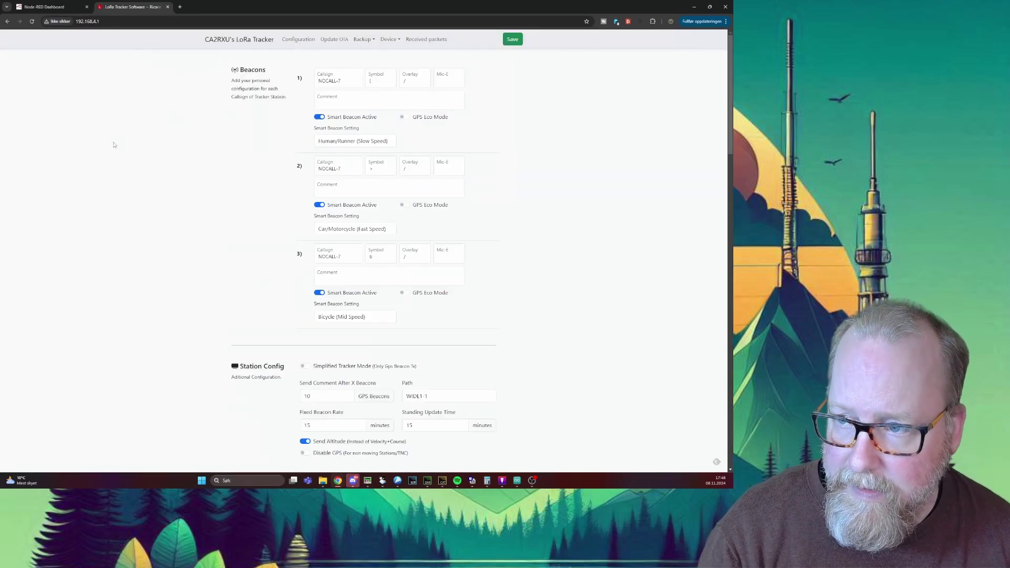
key(ctrl+plus)
key(ctrl+plus)
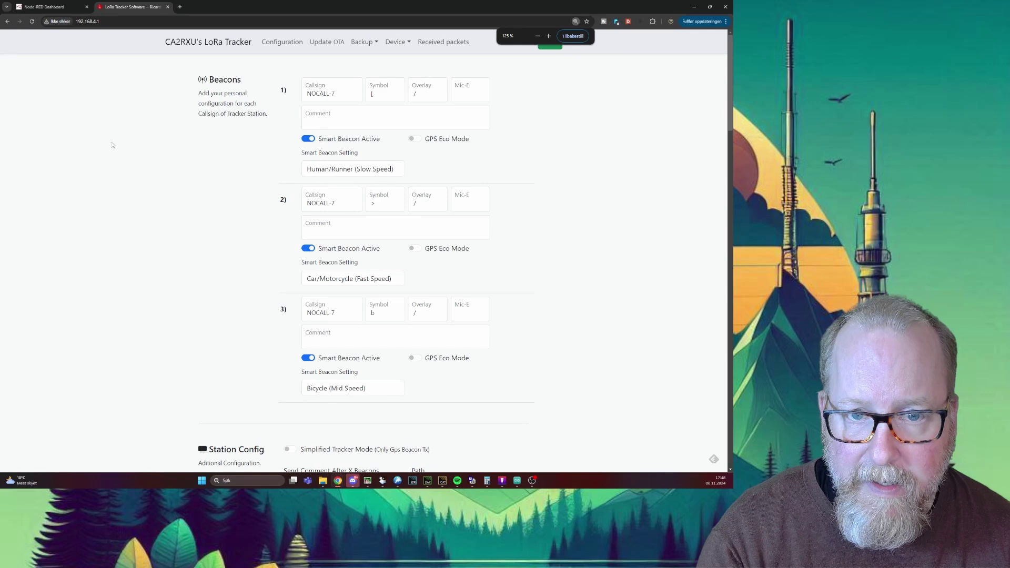
key(ctrl+plus)
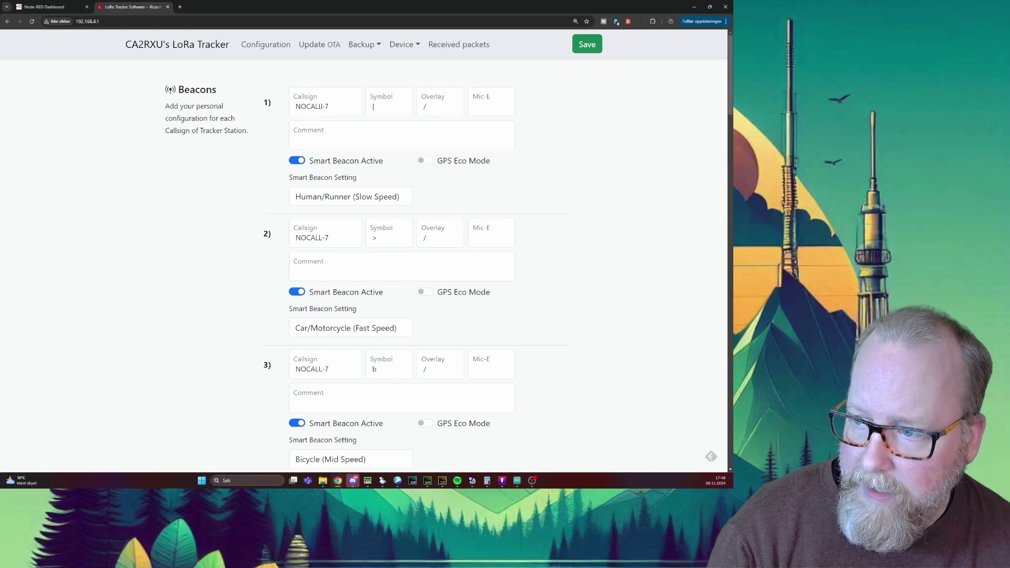
drag(321, 105, 280, 110)
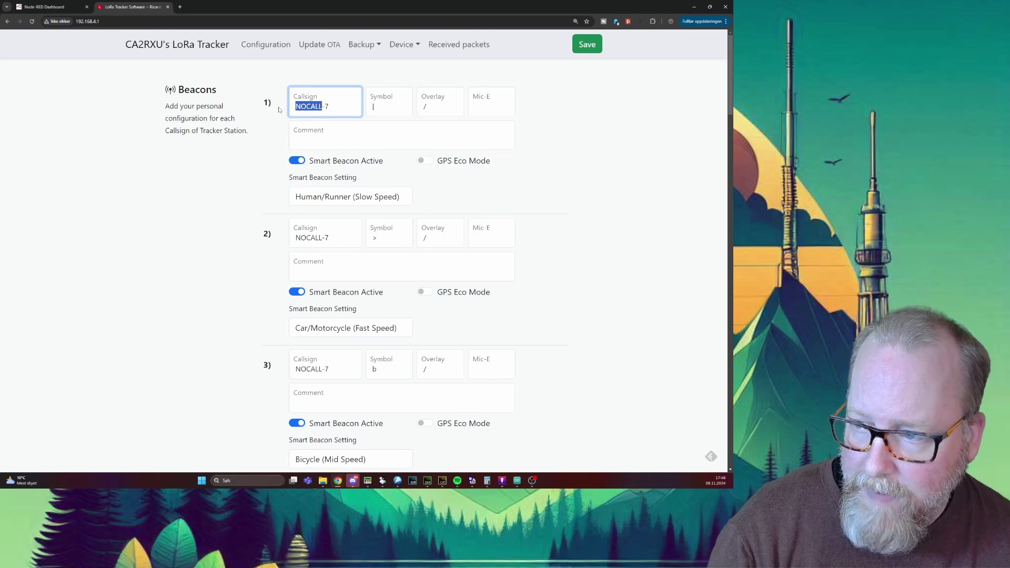
Replace NOCALL with the operator's callsign in all three beacon Callsign fields, keeping -7
text(LB0F)
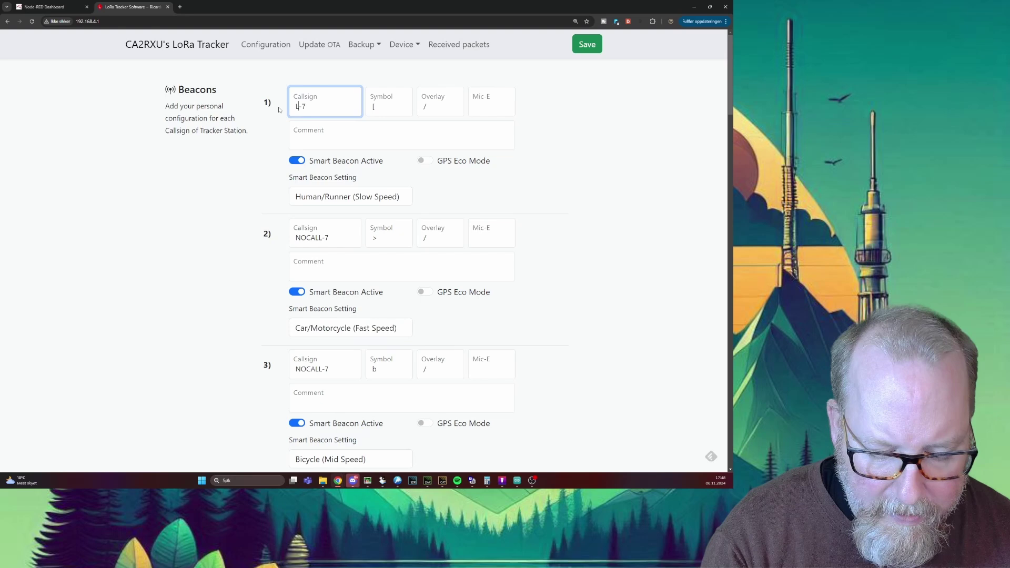
text(I)
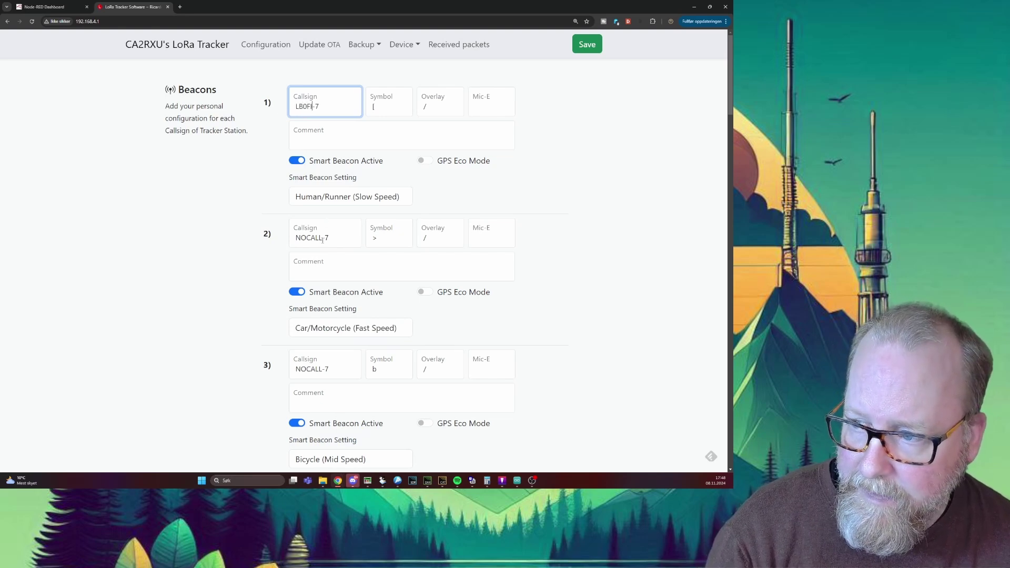
drag(322, 238, 258, 248)
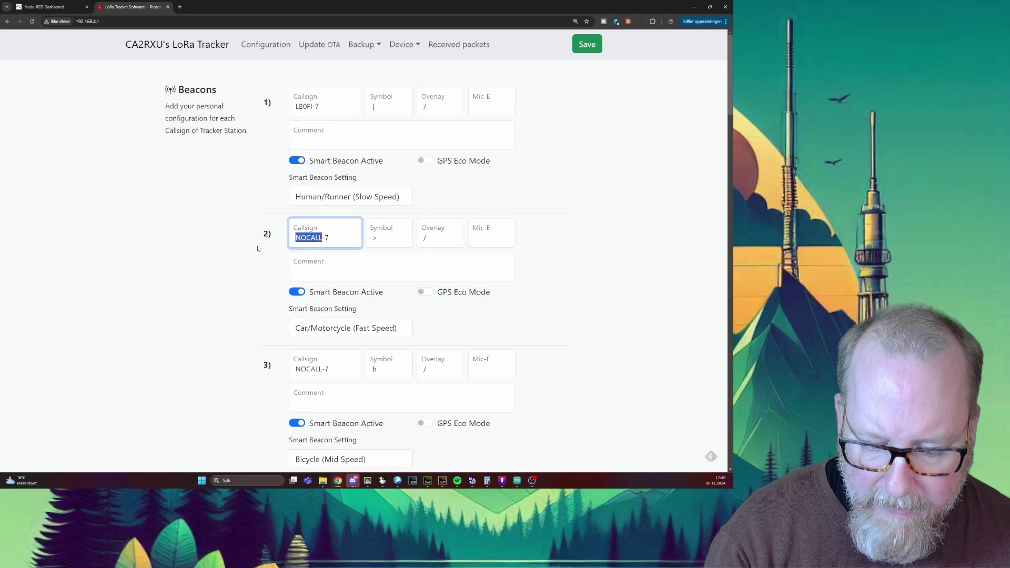
text(LB0FI)
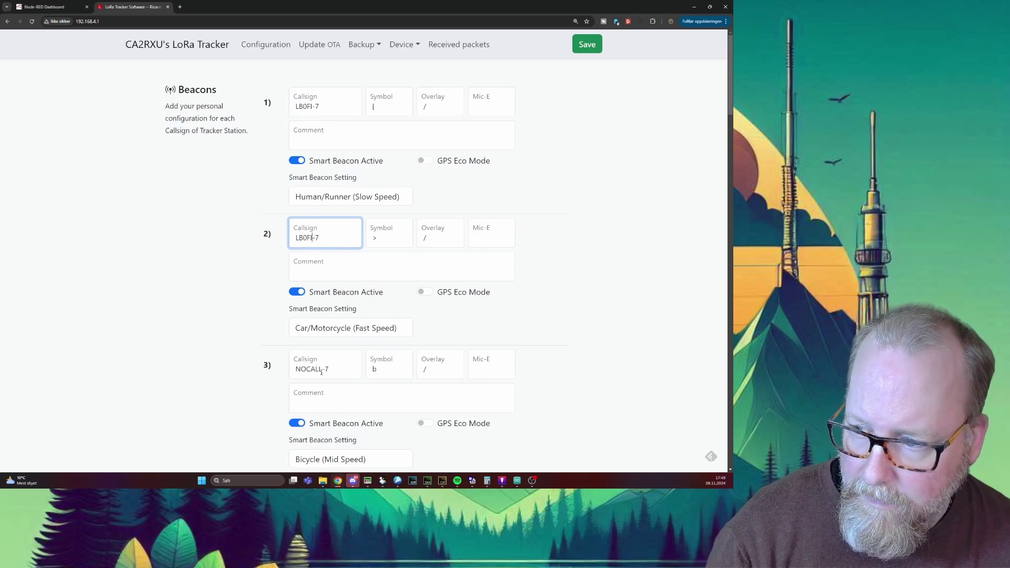
drag(322, 369, 273, 381)
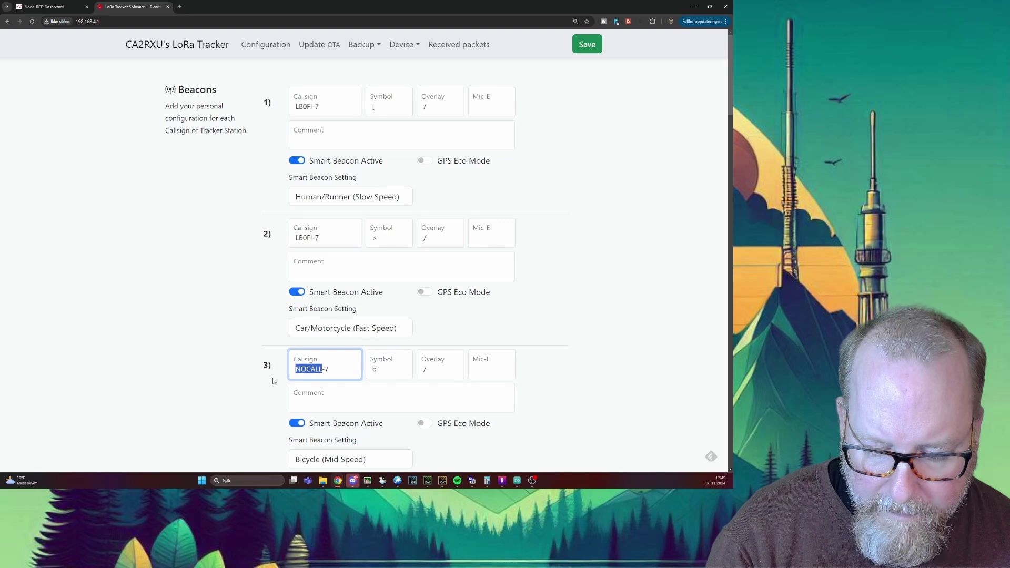
text(LB0FI)
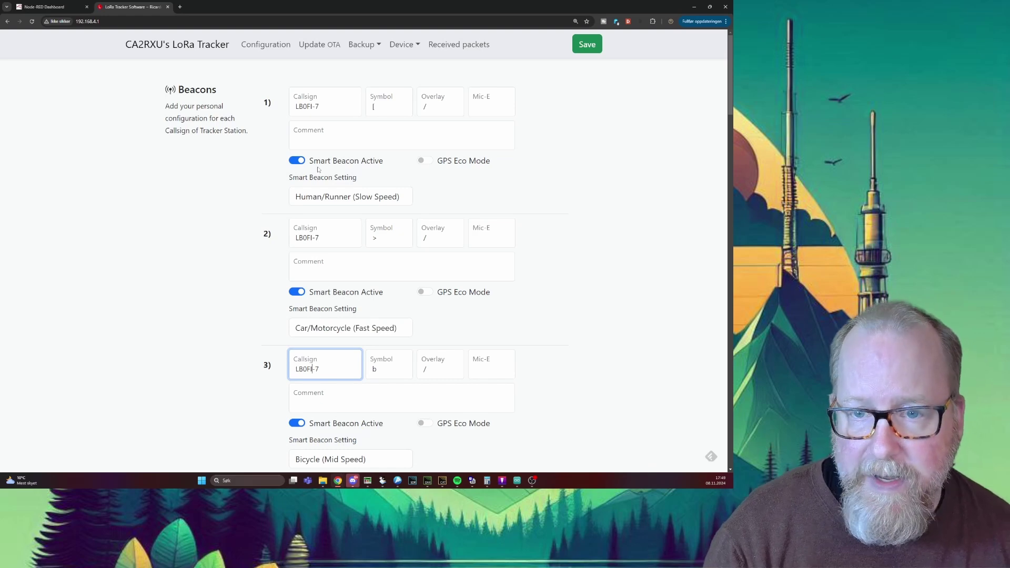
scroll(323, 175, down, 1)
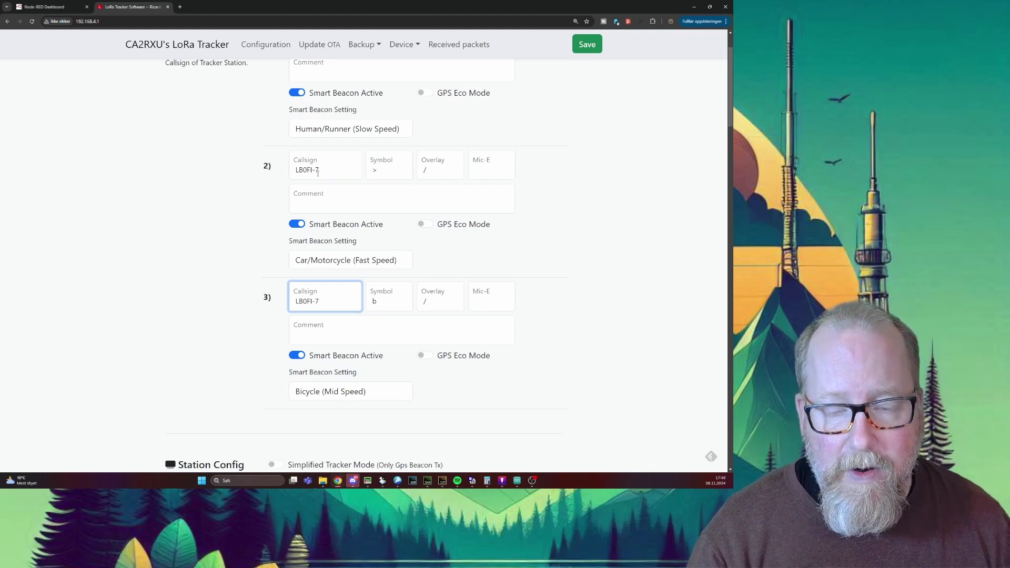
scroll(317, 173, down, 4)
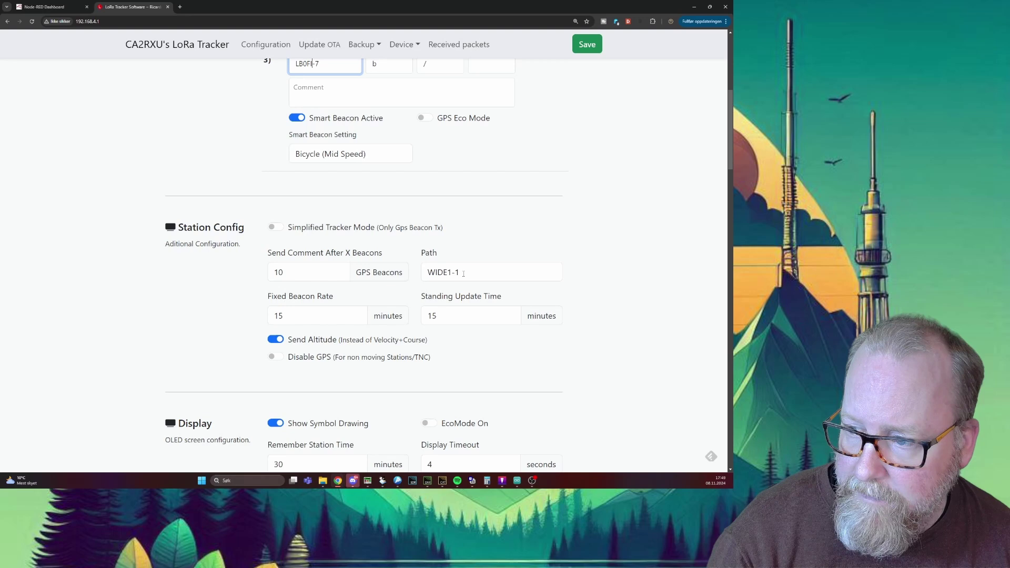
scroll(463, 273, down, 1)
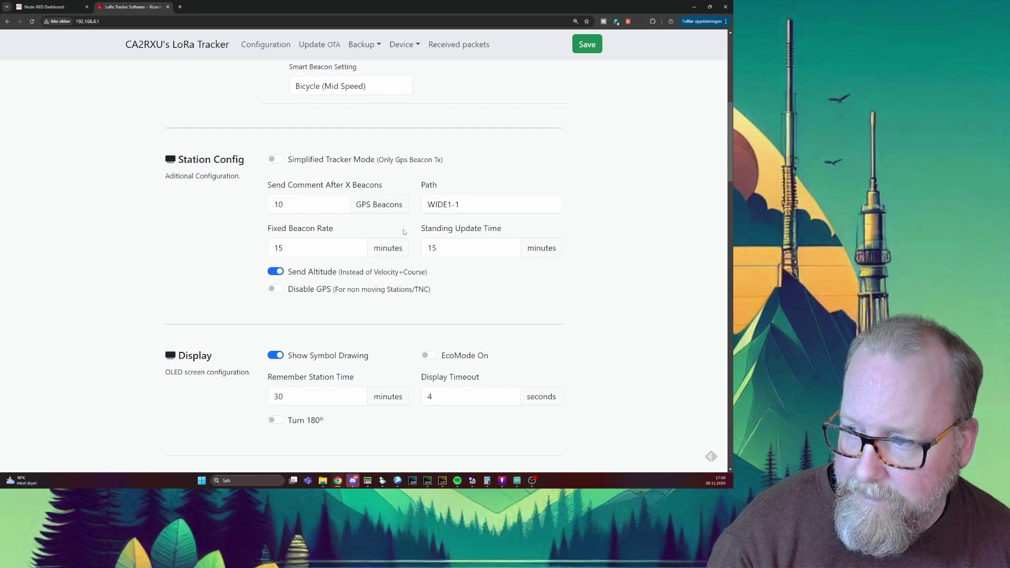
scroll(404, 232, down, 2)
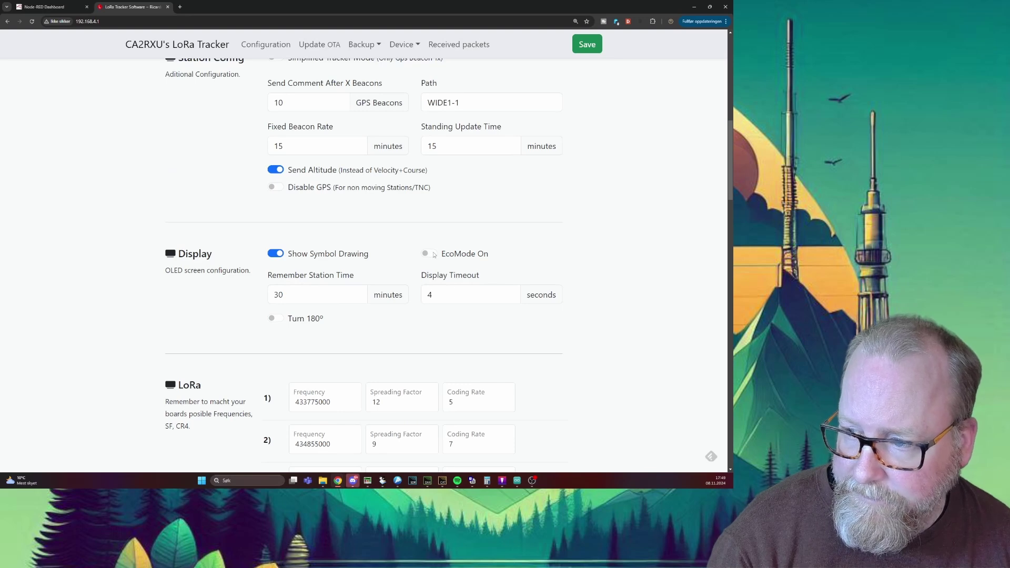
scroll(411, 265, down, 3)
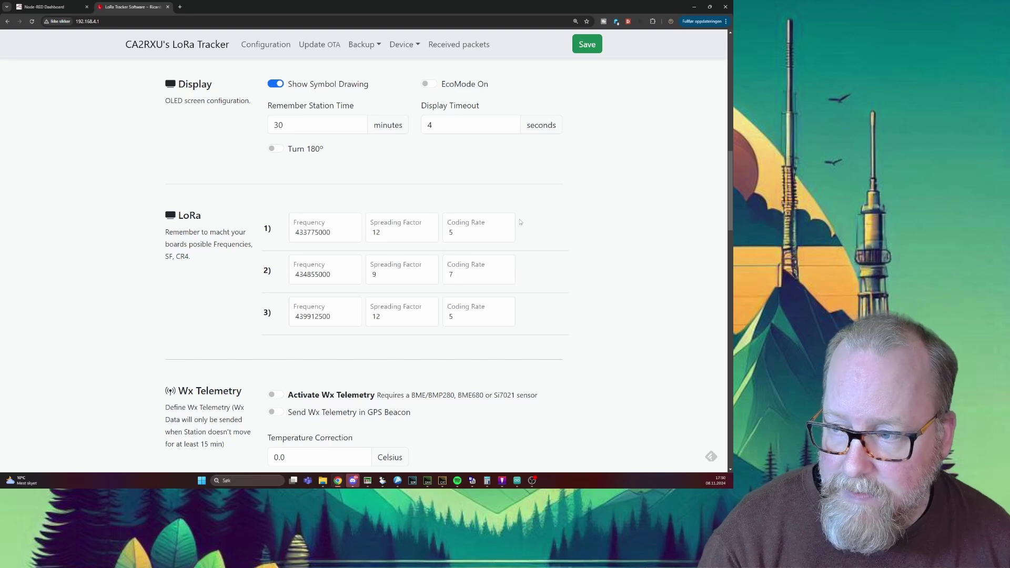
scroll(515, 221, down, 4)
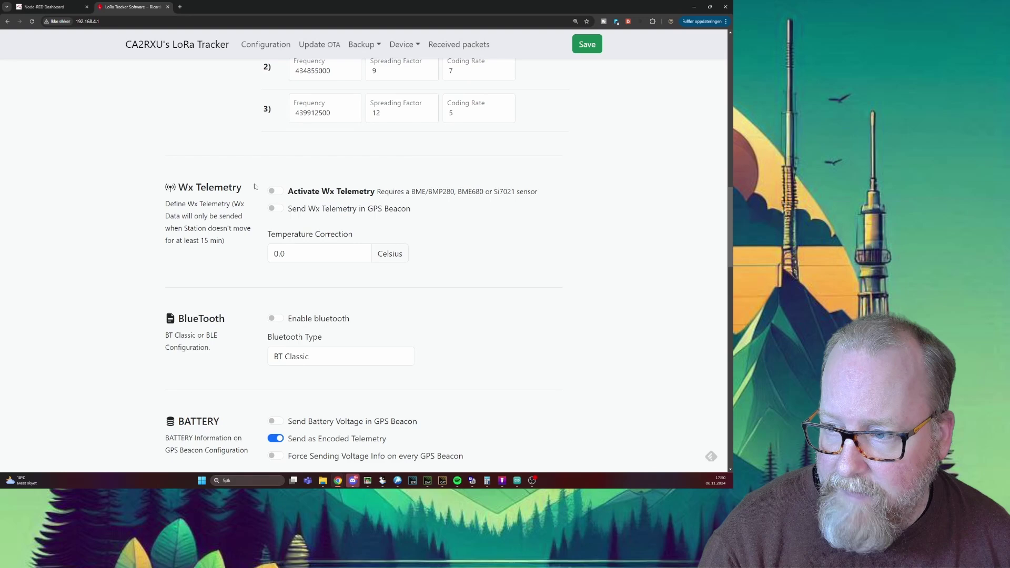
scroll(295, 241, down, 2)
Turn on Bluetooth with type 'BLE for iPhone', then move down to the PTT Trigger section
click(278, 218)
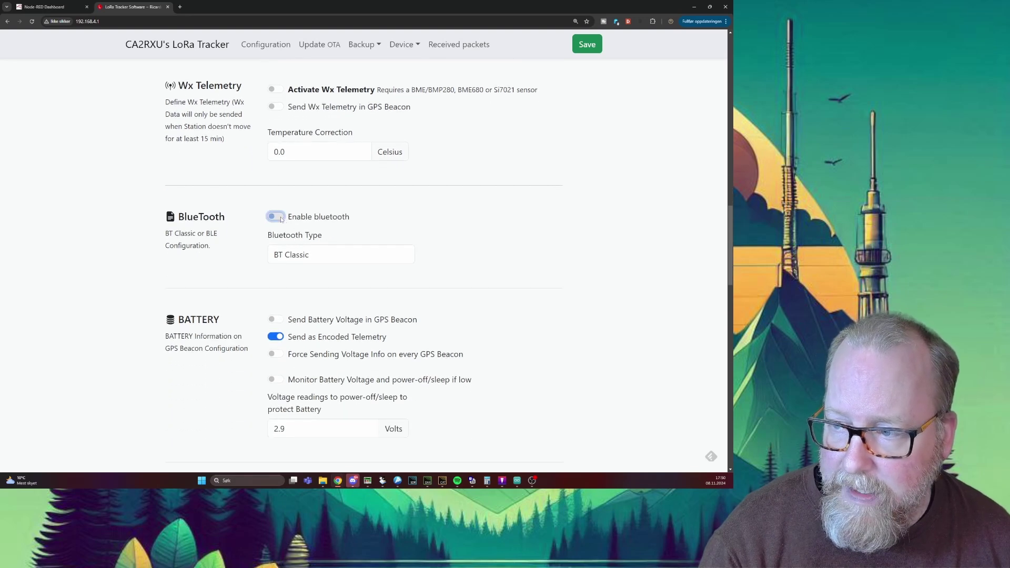
click(312, 255)
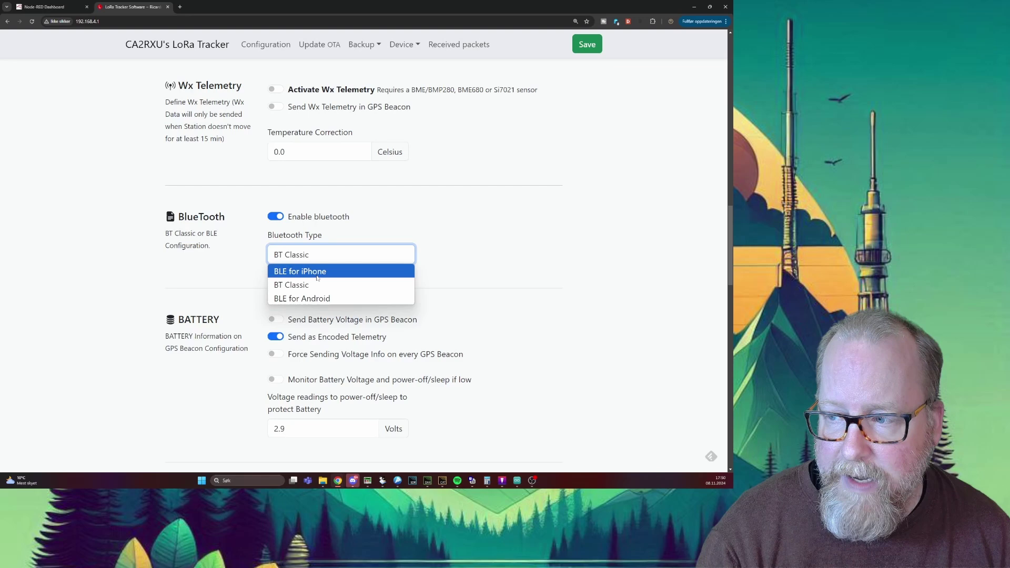
click(316, 272)
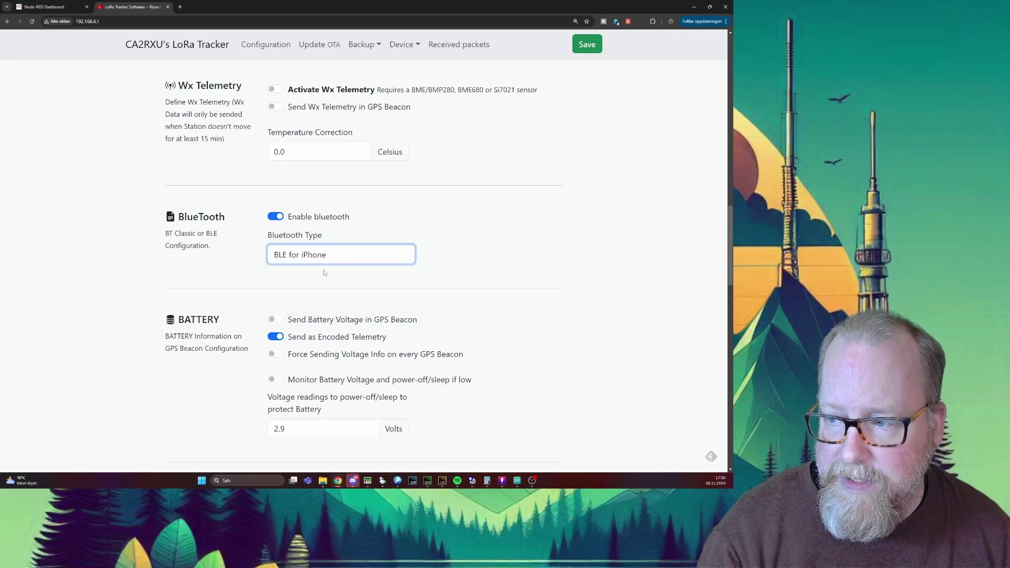
scroll(316, 253, down, 2)
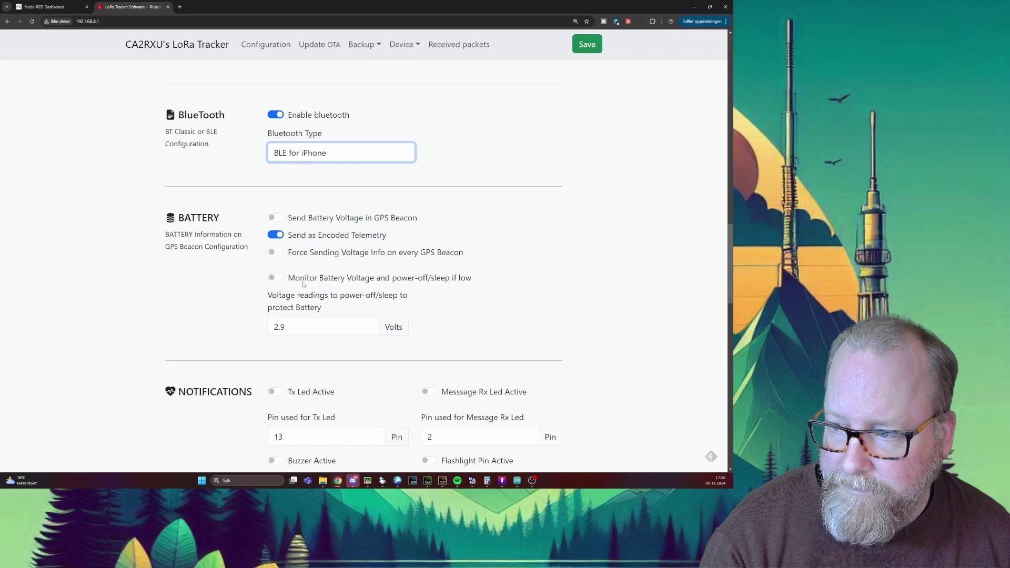
scroll(306, 299, down, 1)
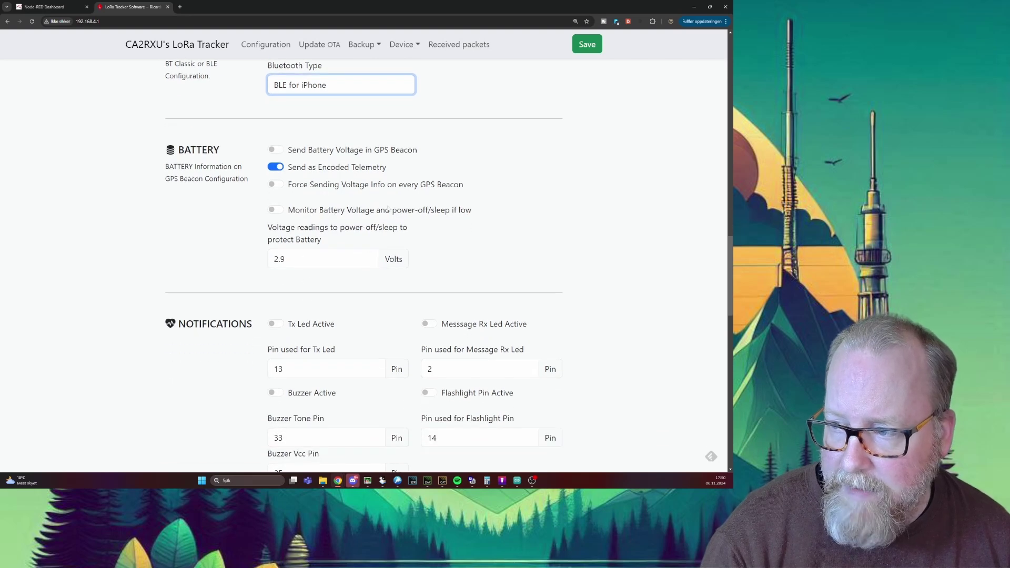
scroll(362, 232, down, 1)
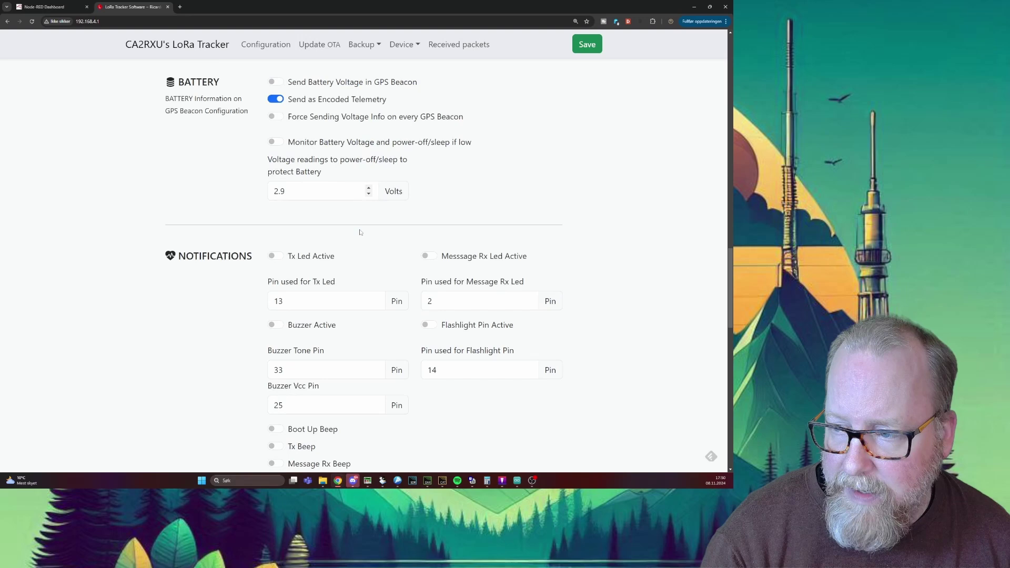
scroll(360, 232, down, 1)
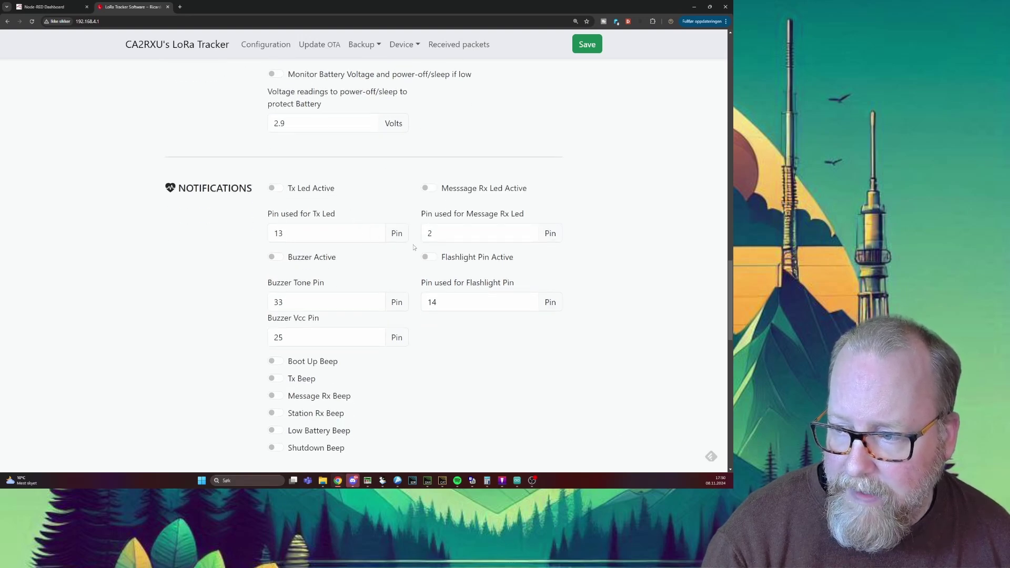
scroll(413, 247, down, 4)
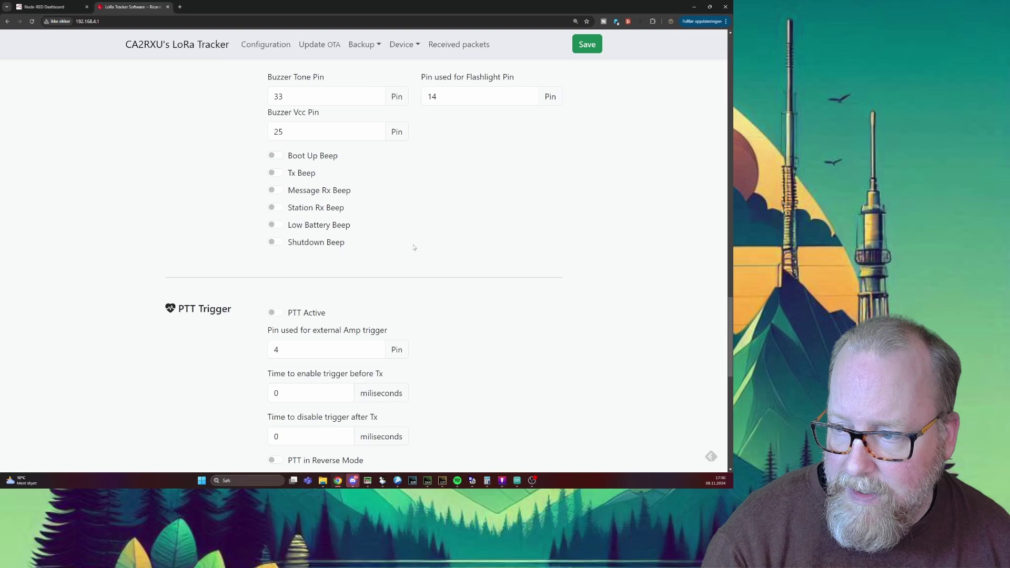
scroll(414, 247, down, 1)
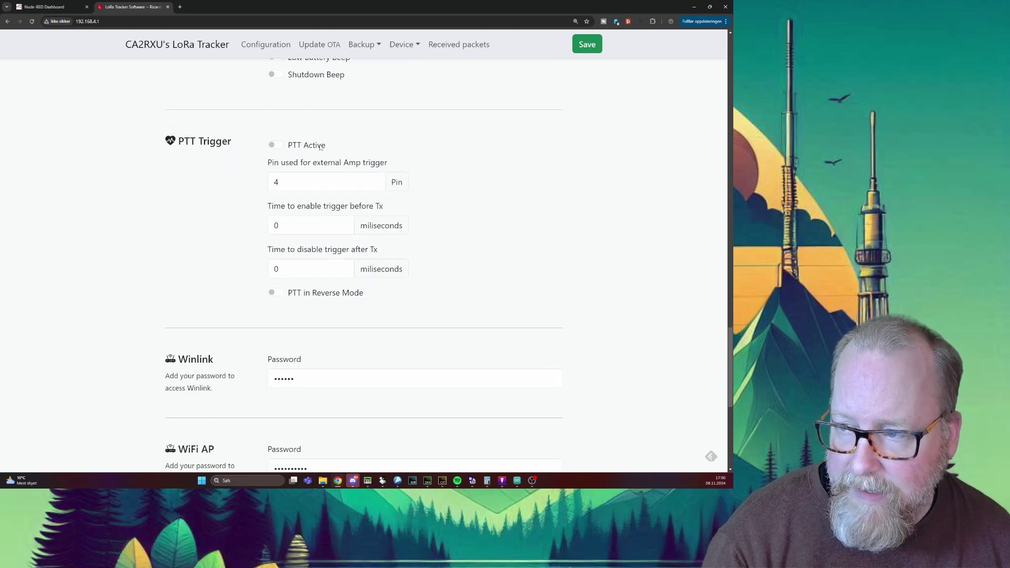
Overwrite the existing Winlink Password field contents with a new password
scroll(320, 147, down, 2)
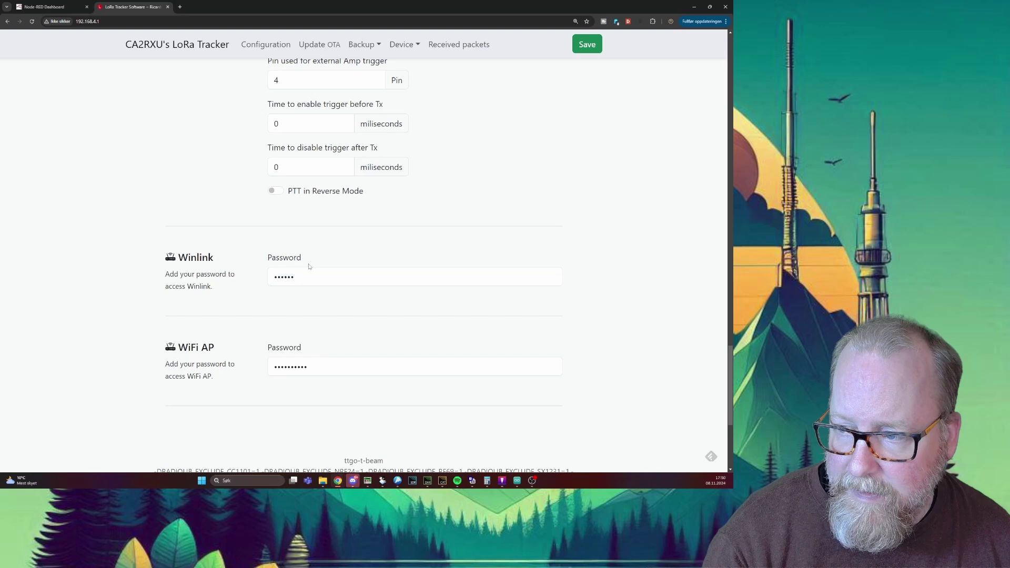
click(306, 276)
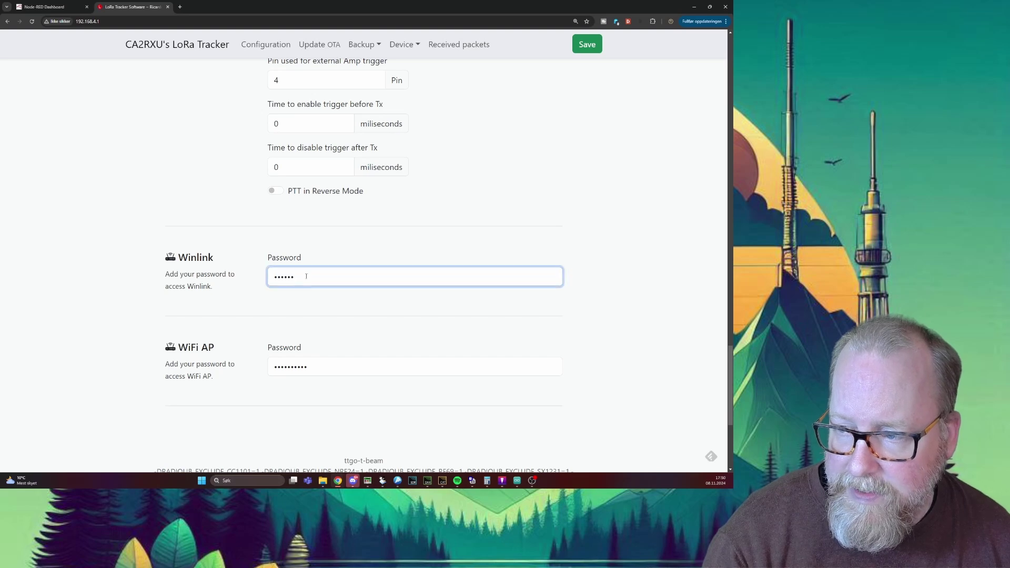
drag(306, 276, 245, 277)
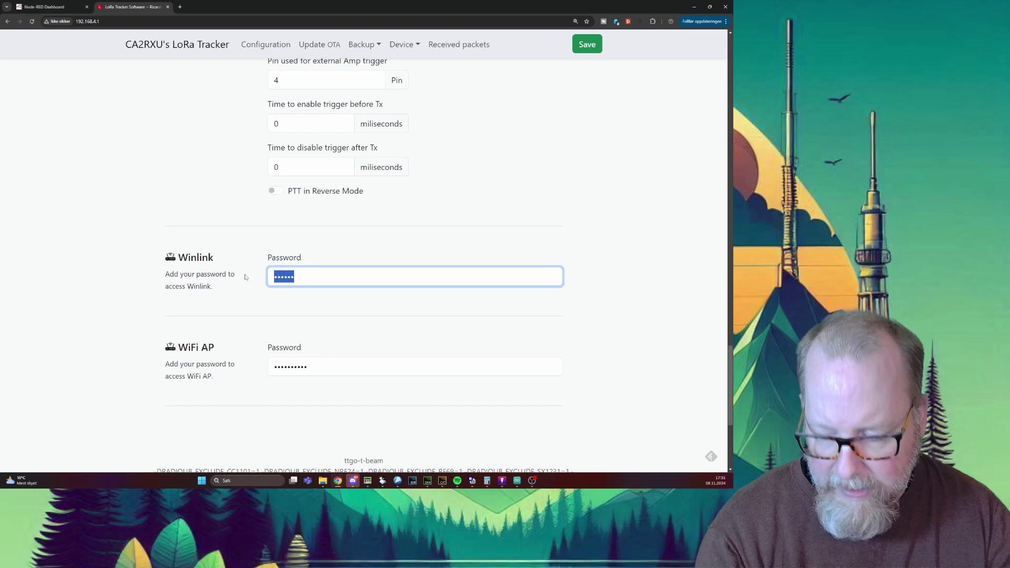
text(aaaaa)
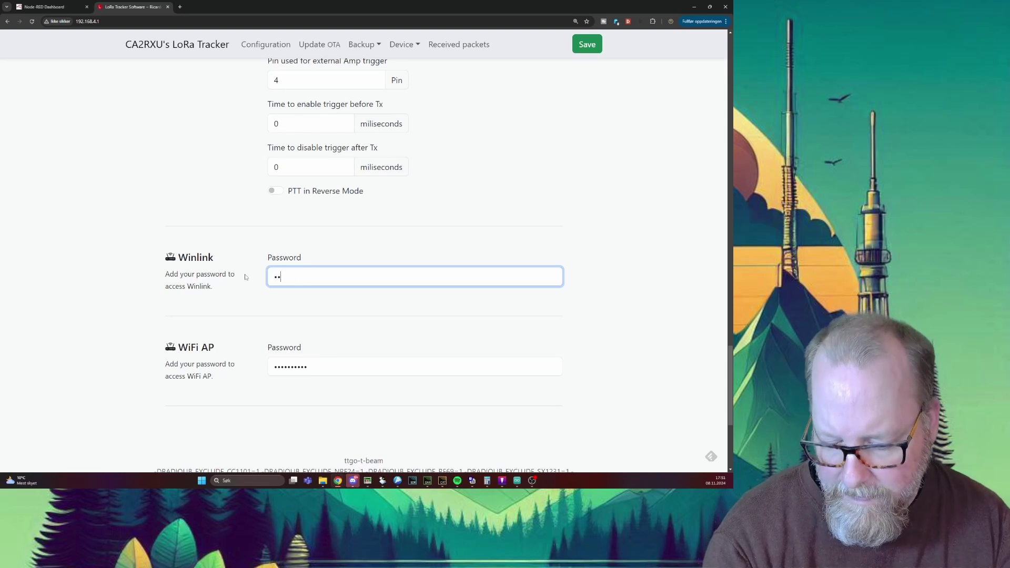
text(aaaa)
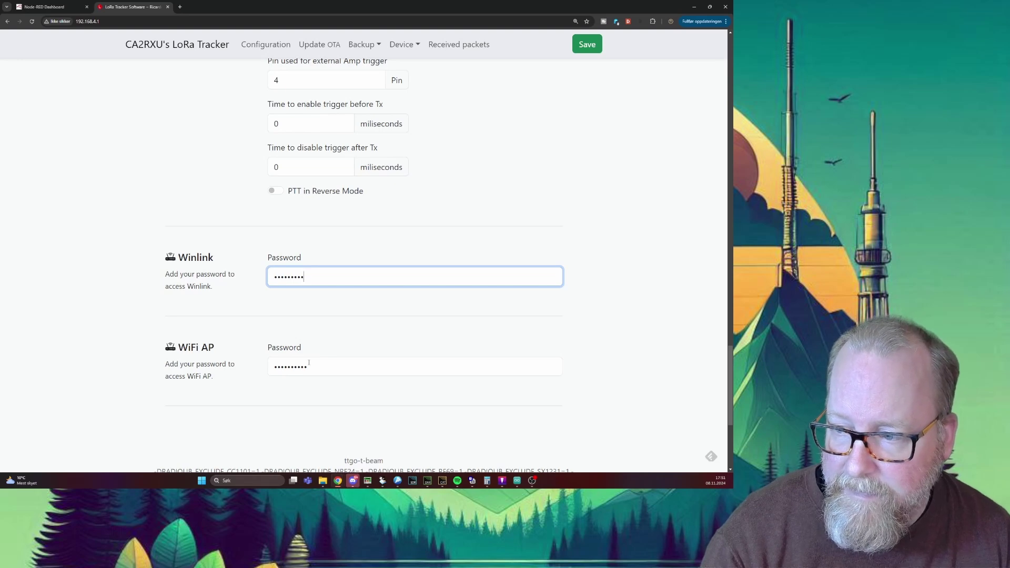
scroll(308, 362, down, 1)
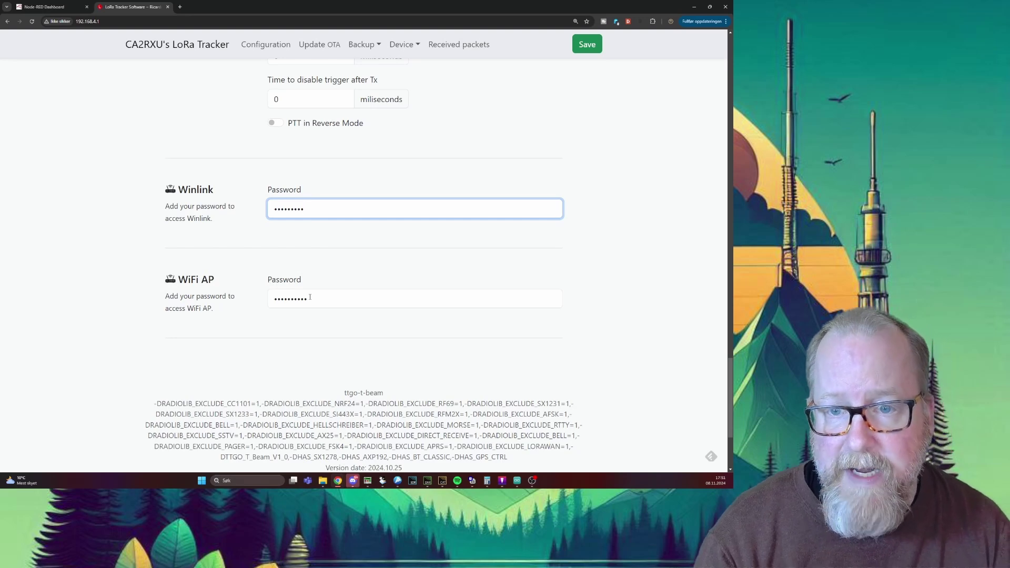
scroll(309, 297, down, 2)
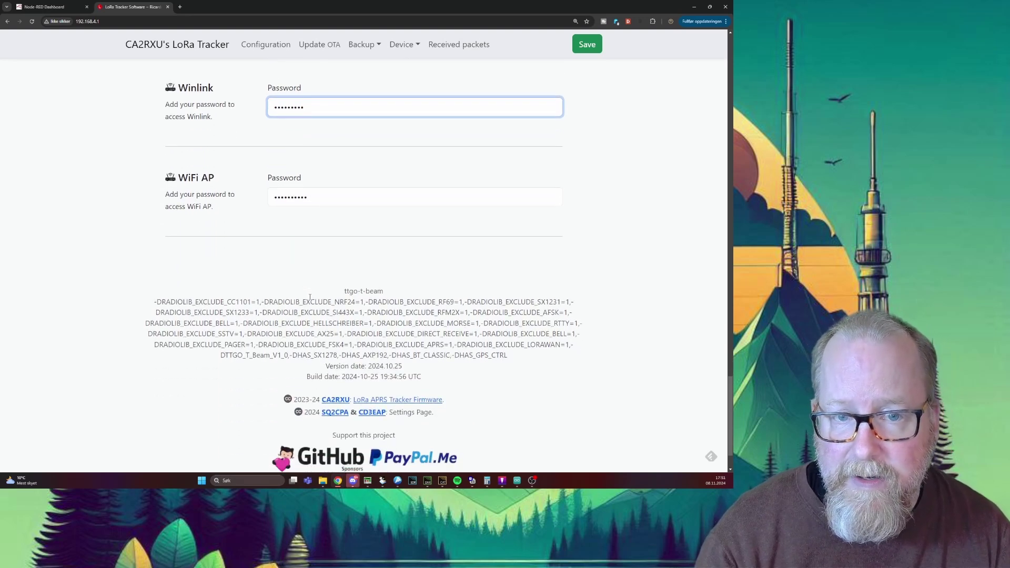
scroll(311, 298, up, 2)
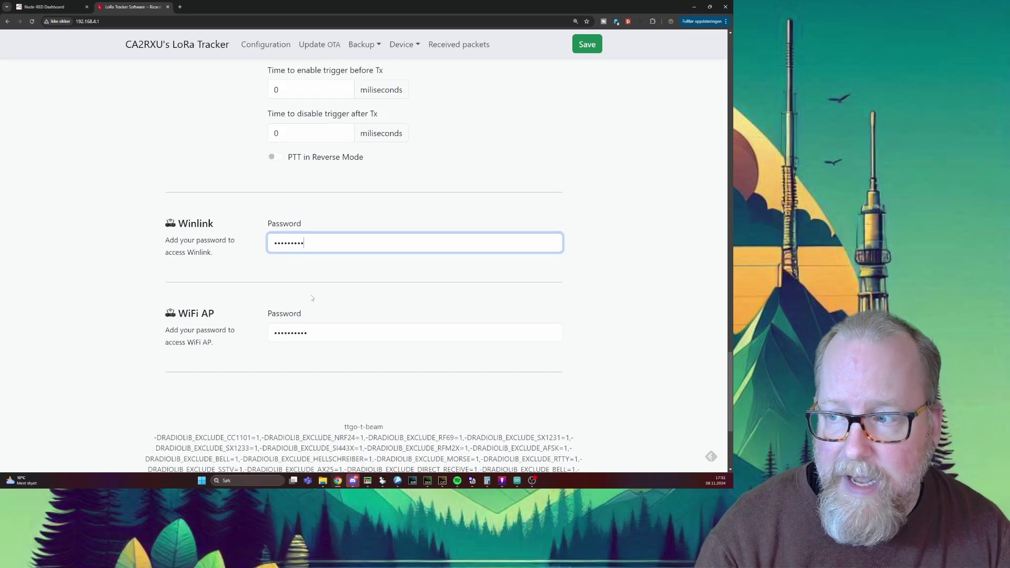
Save all tracker settings with the green Save button, triggering a reboot
click(597, 50)
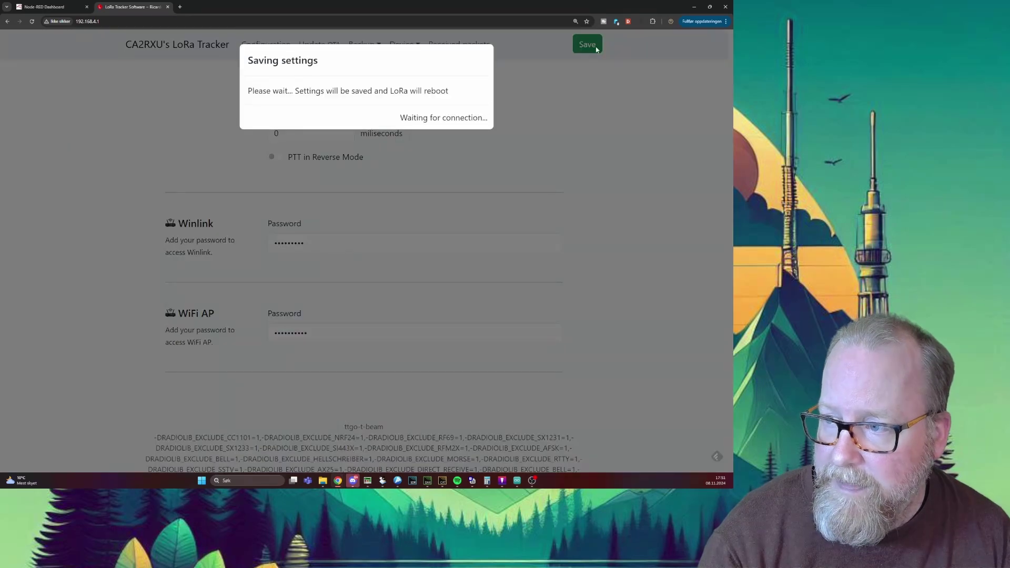